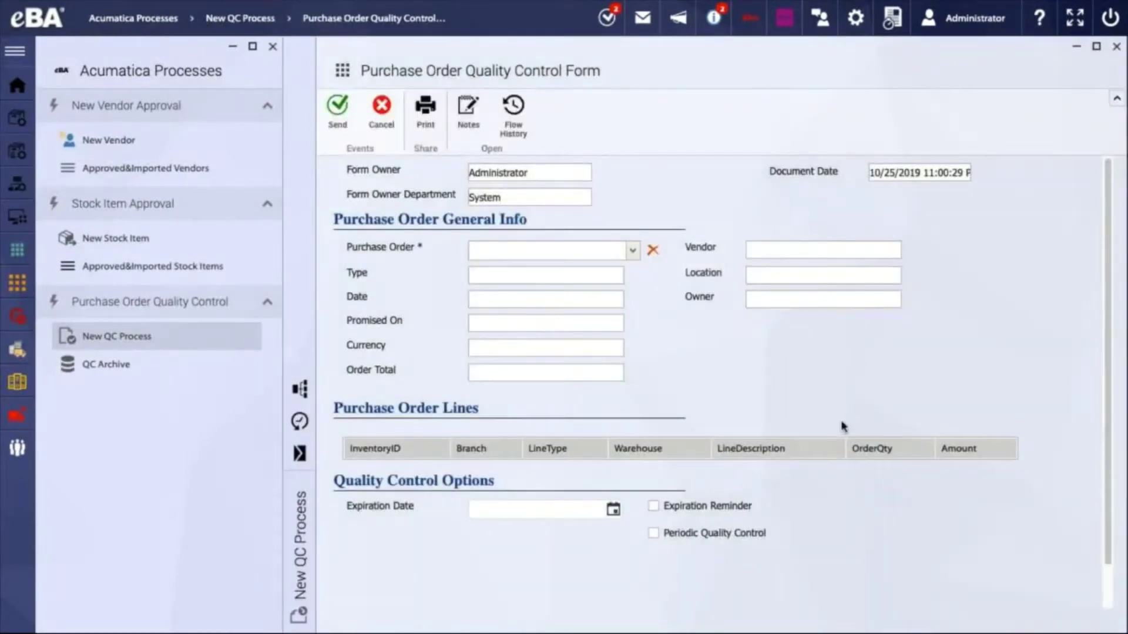
# Step: Select the purchase order from vendor KARNDESIGN for the quality control form
pyautogui.click(632, 253)
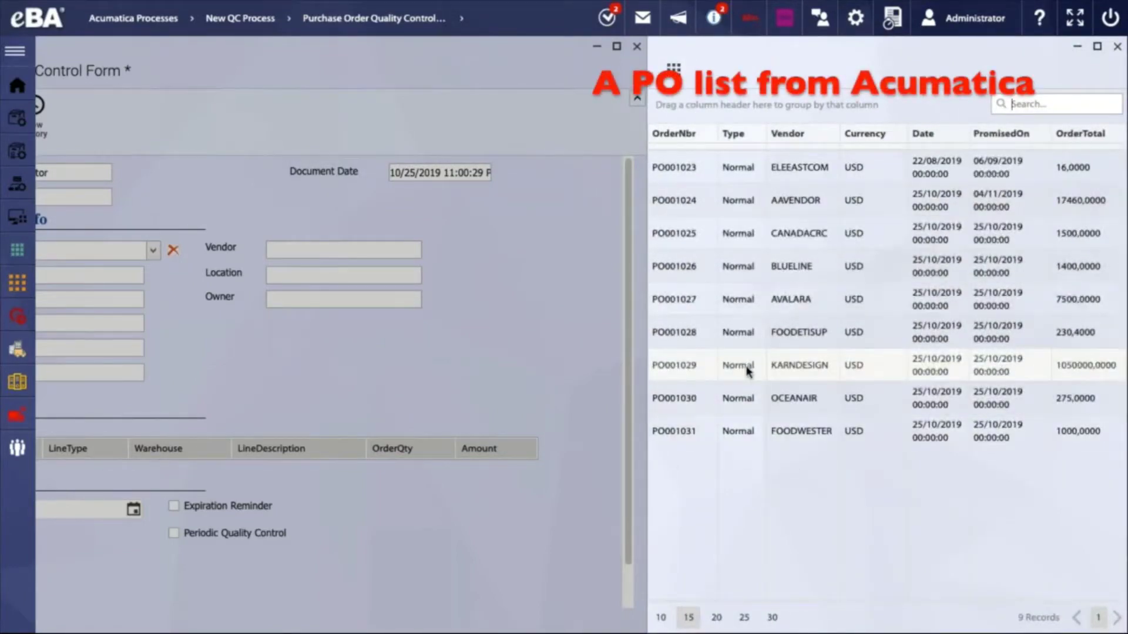
pyautogui.doubleClick(703, 369)
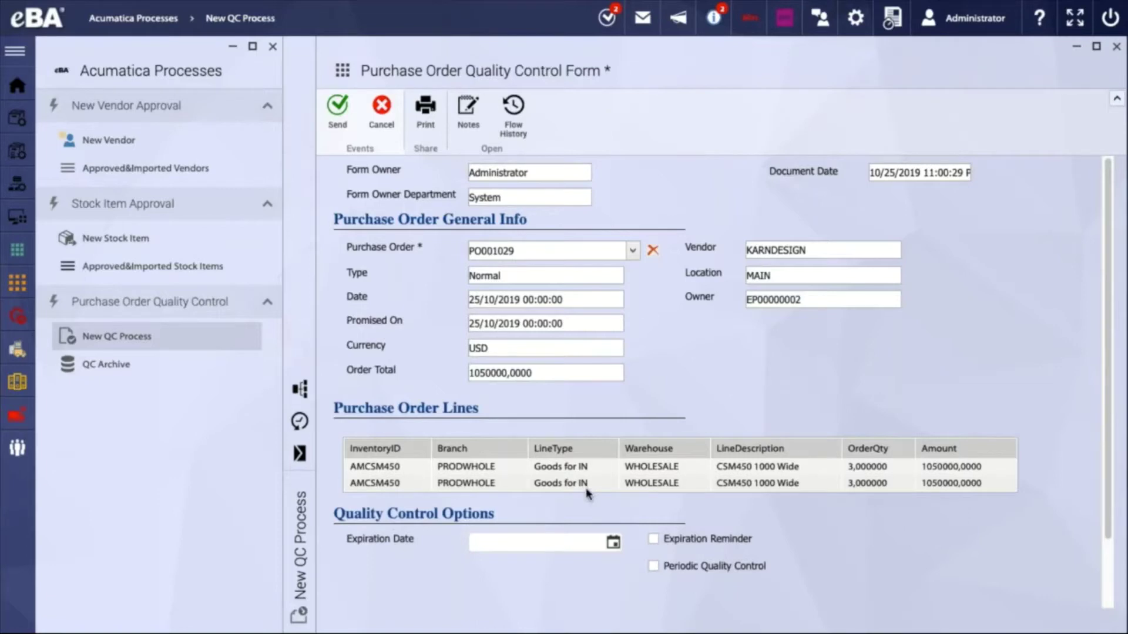
# Step: Set the expiration date in the quality control options to 11/30/2019
pyautogui.scroll(-2, 840, 382)
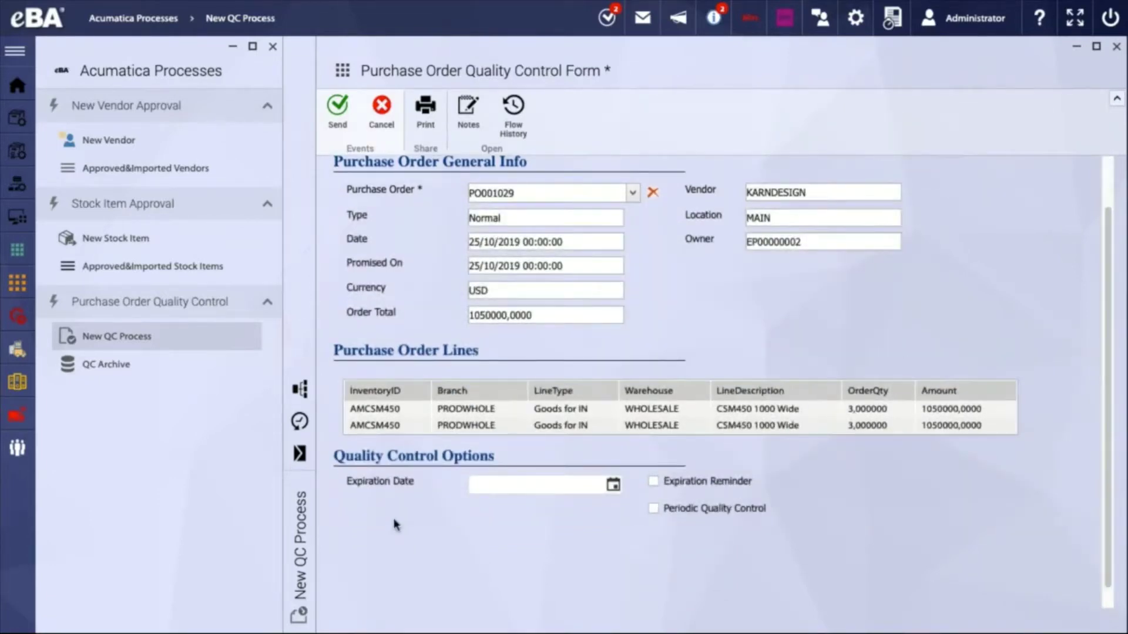
pyautogui.click(476, 485)
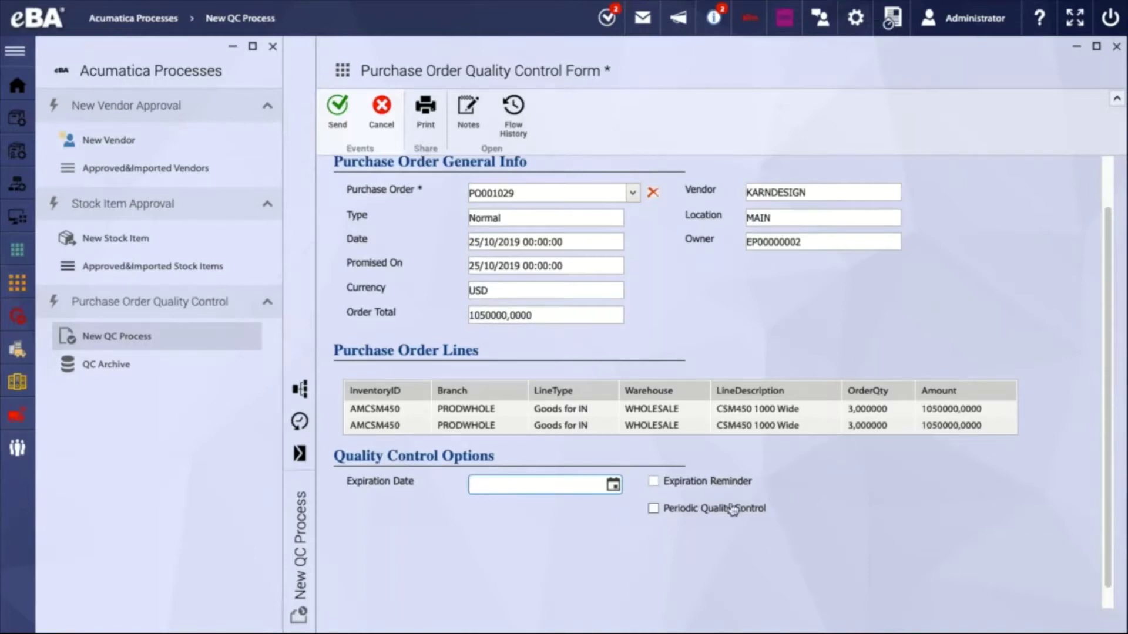
pyautogui.click(613, 485)
pyautogui.click(699, 238)
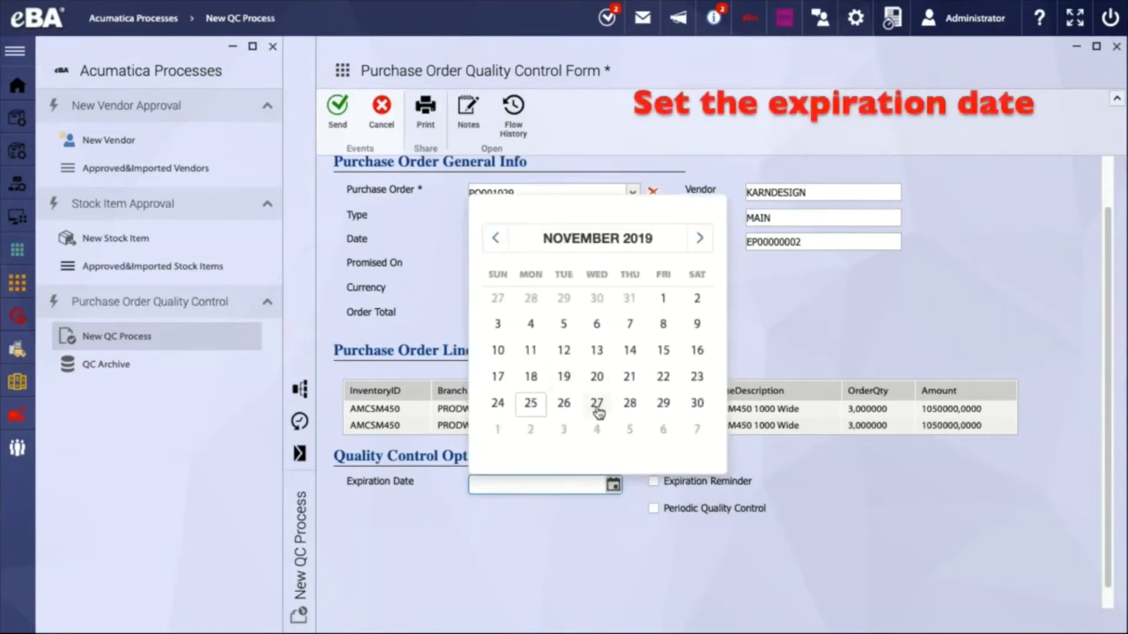
pyautogui.click(697, 404)
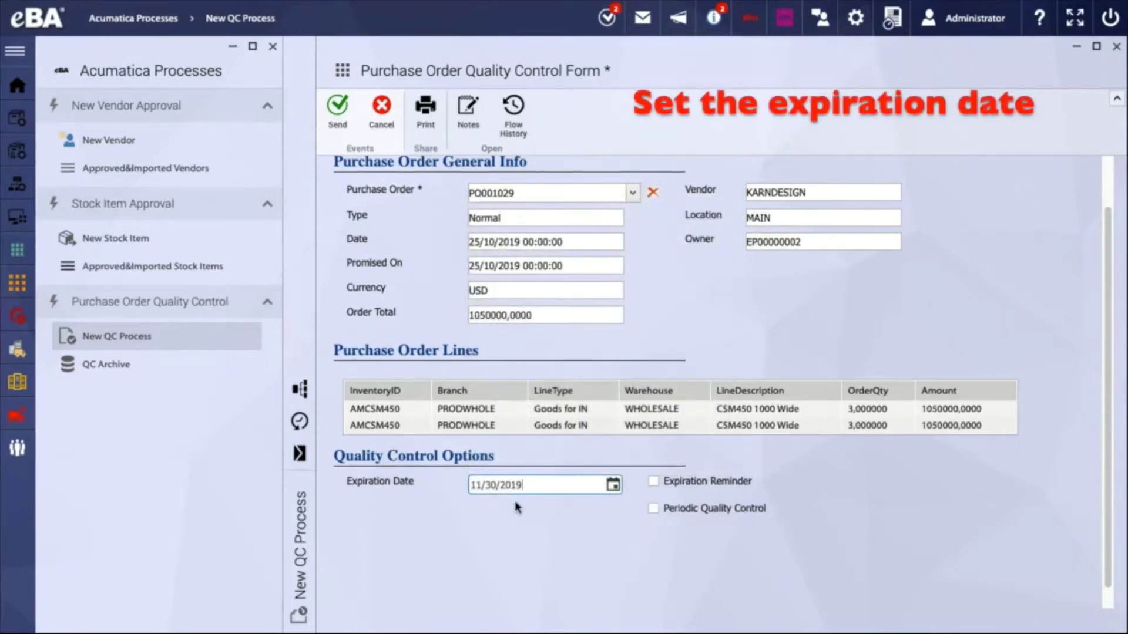
# Step: Enable the expiration reminder 3 weeks before expiry and periodic quality control with a reminder every 2 weeks
pyautogui.click(653, 481)
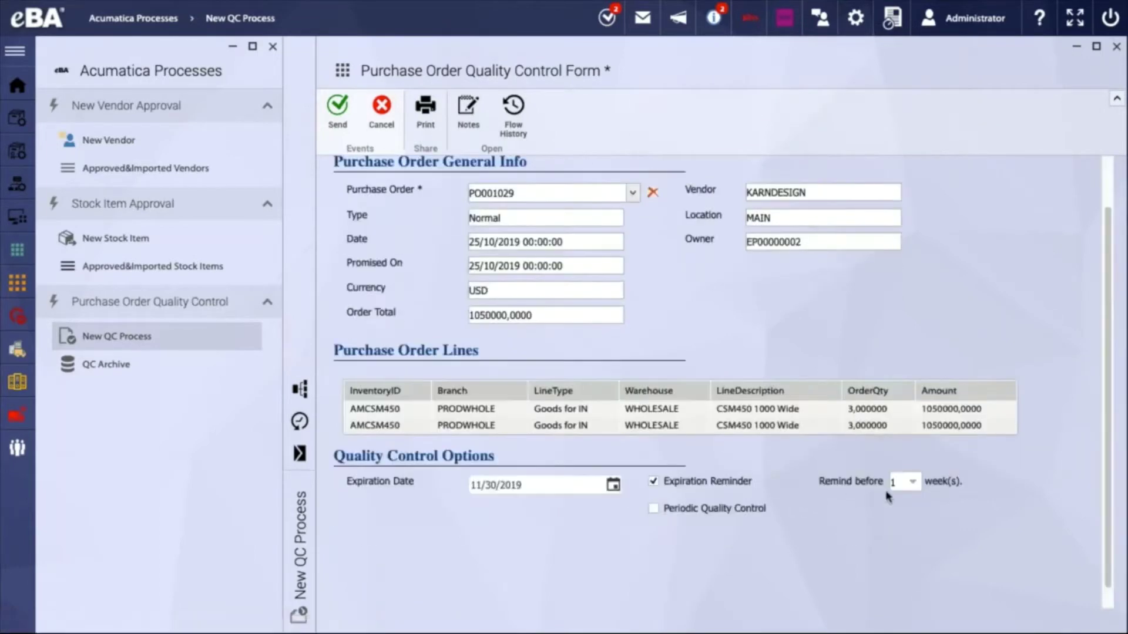
pyautogui.click(909, 485)
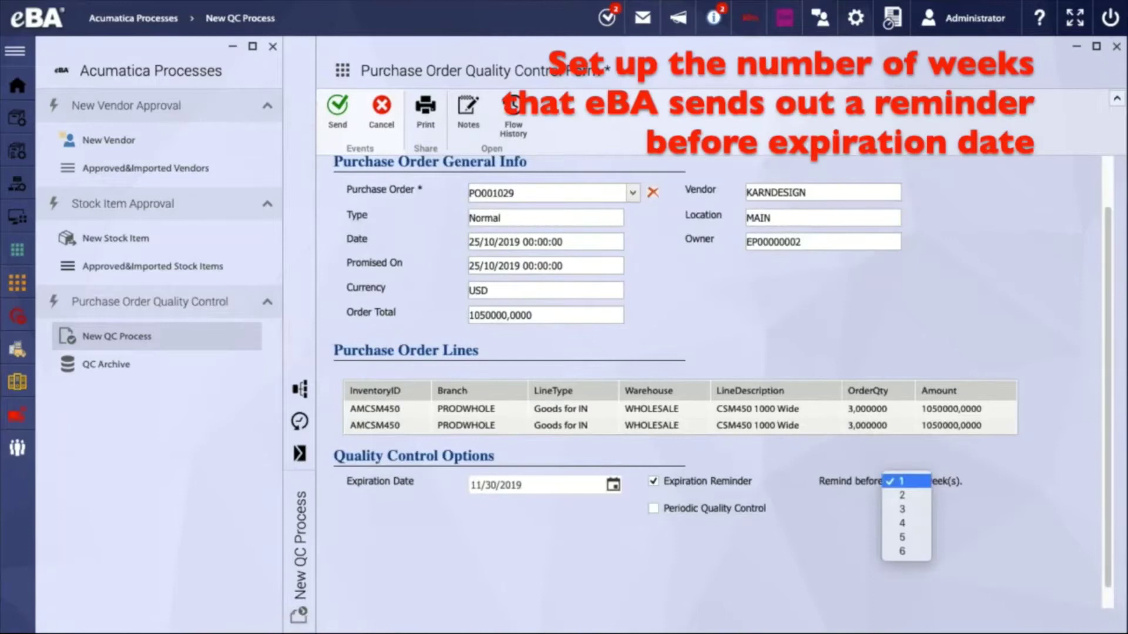
pyautogui.click(910, 511)
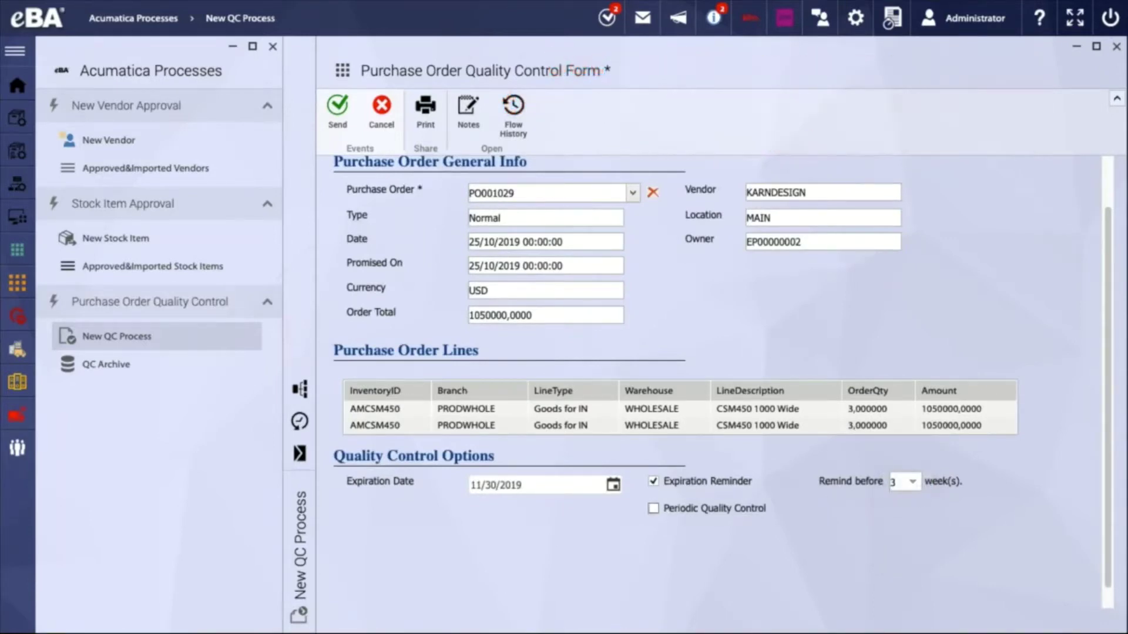
pyautogui.click(653, 509)
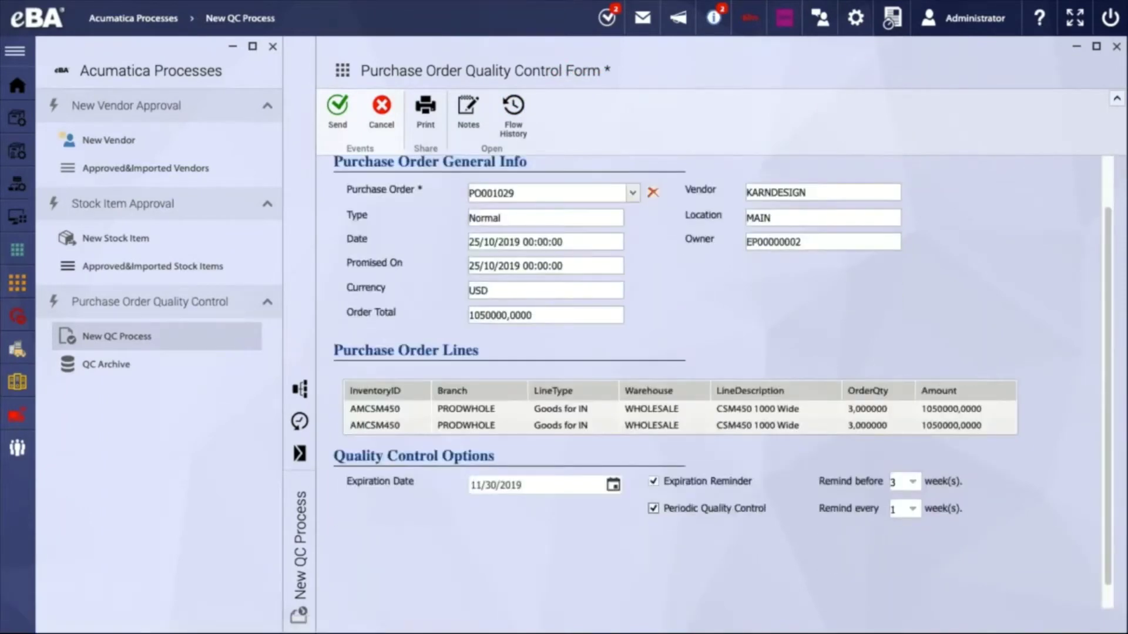
pyautogui.click(914, 511)
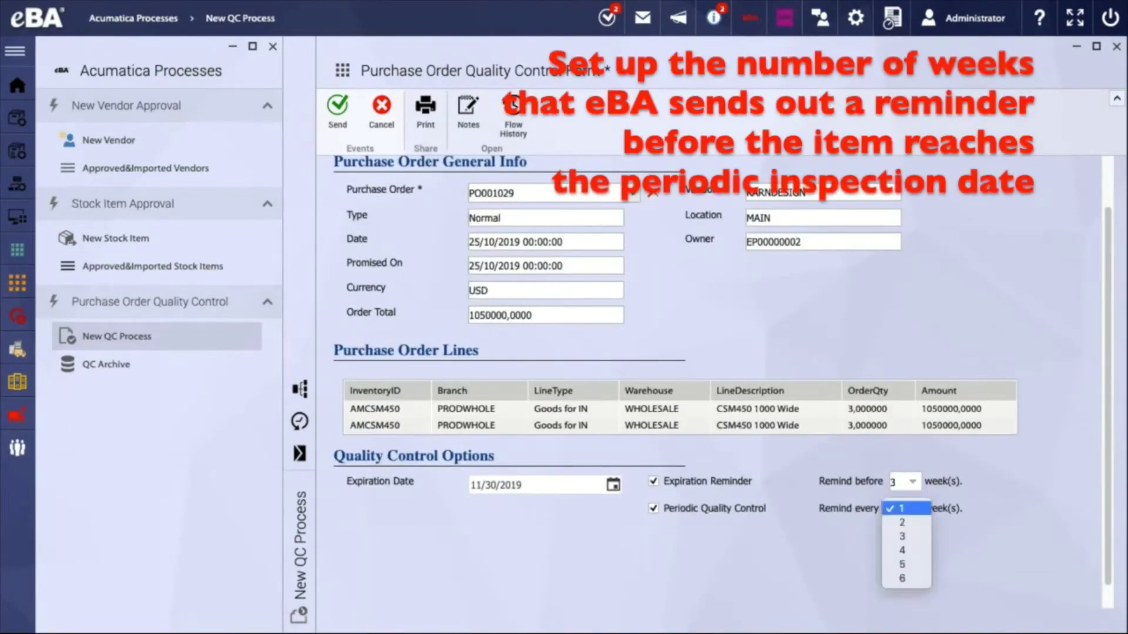
pyautogui.click(907, 524)
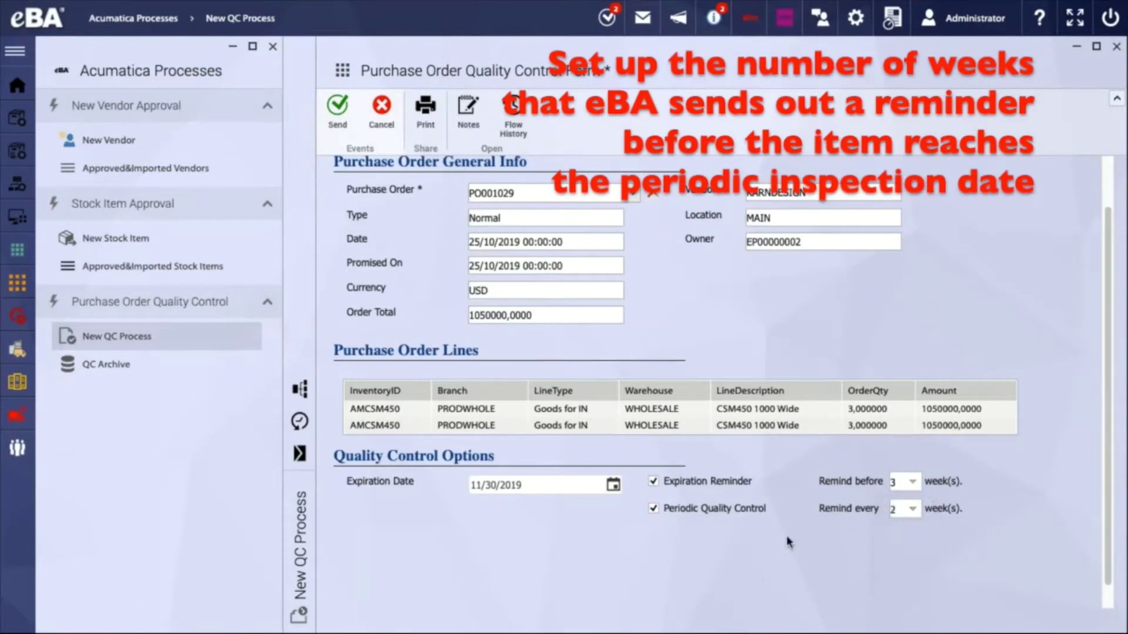
# Step: Send the completed quality control form for approval and open its flow scheme
pyautogui.scroll(1, 785, 541)
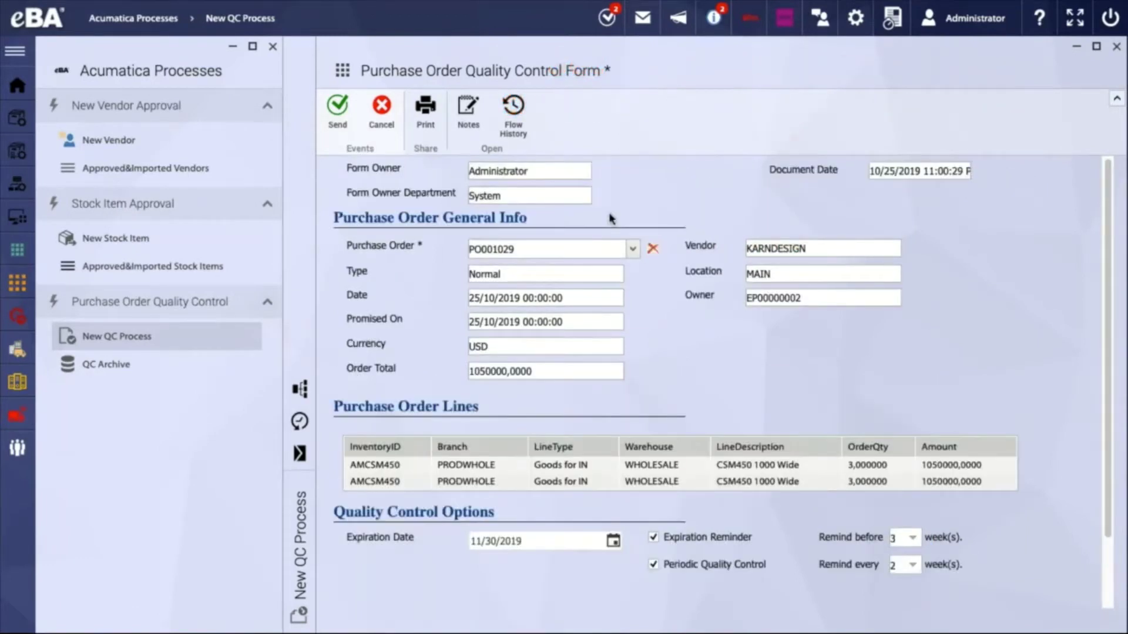
pyautogui.click(338, 113)
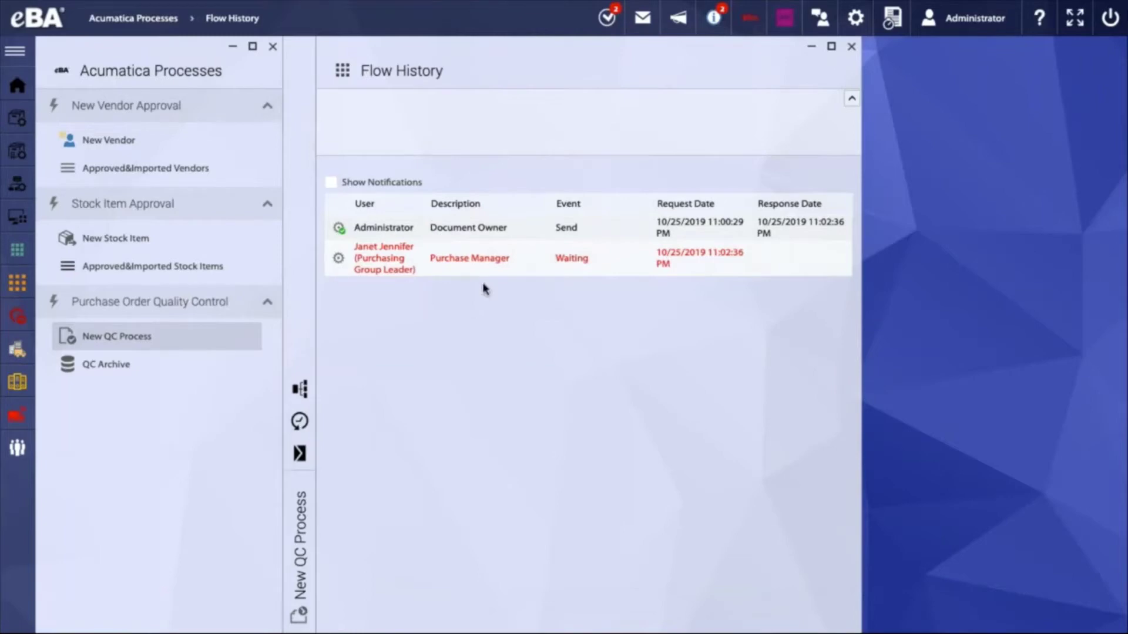
pyautogui.click(300, 389)
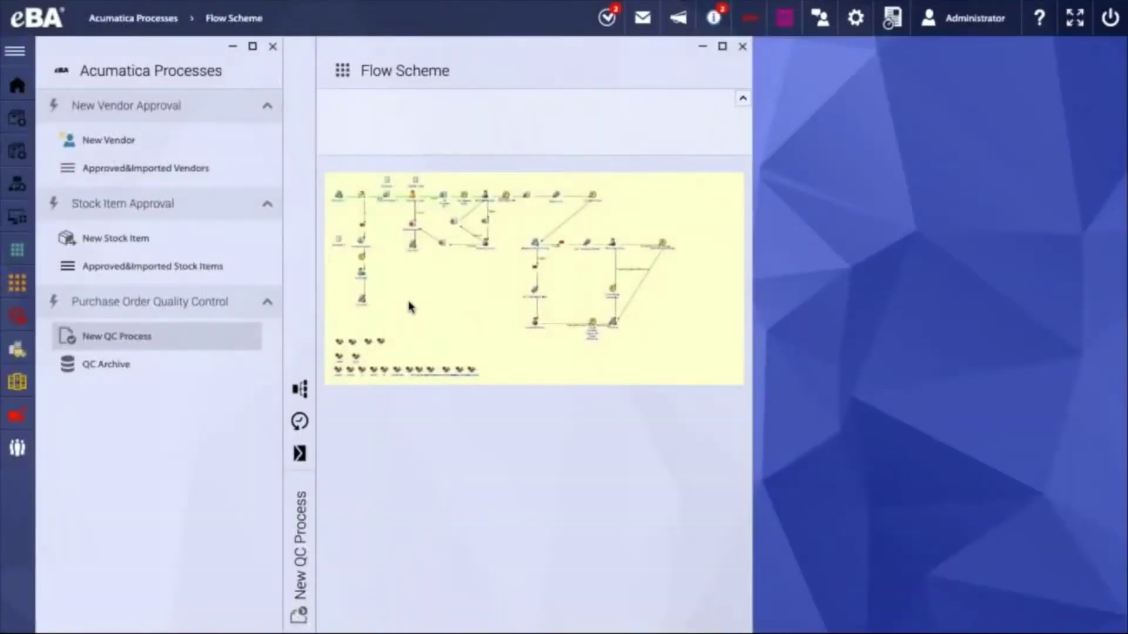
# Step: Switch to the account of the Purchase Manager who has to approve the form
pyautogui.click(969, 18)
pyautogui.click(1044, 86)
pyautogui.click(1027, 119)
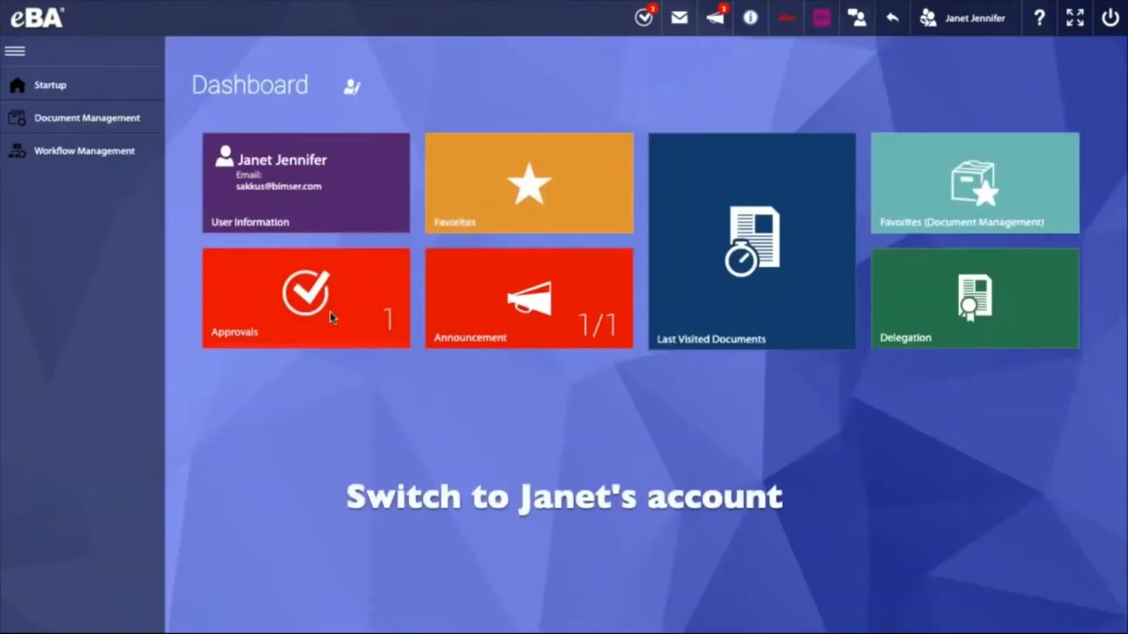
# Step: Open the pending Purchase Order Quality Control request from the approvals, review its form and approve it
pyautogui.moveTo(297, 294)
pyautogui.click(292, 268)
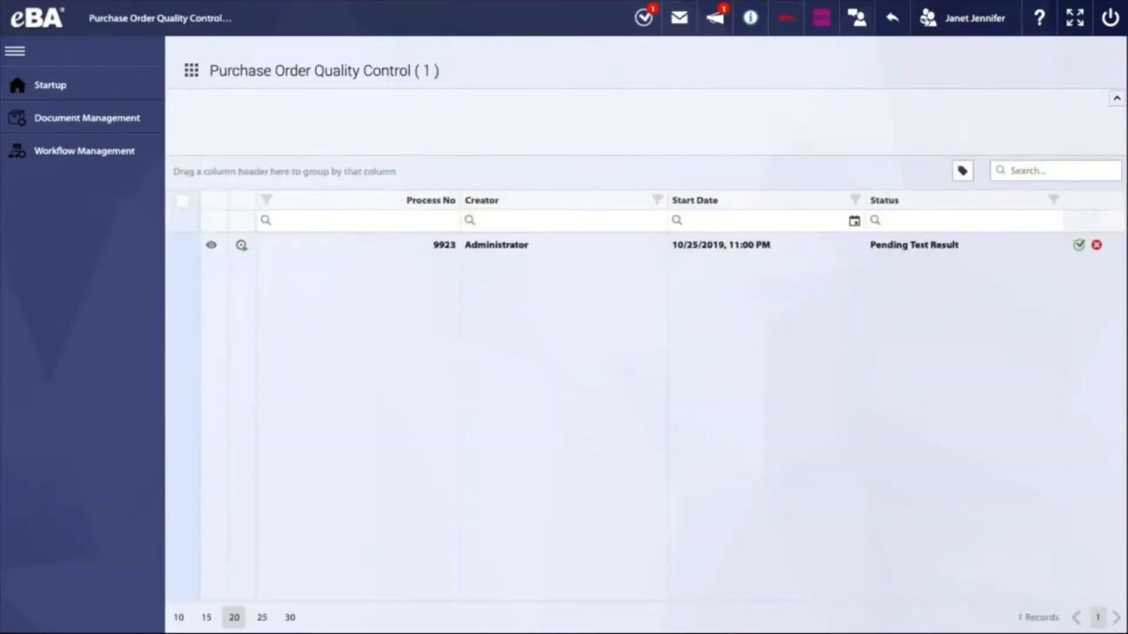
pyautogui.click(453, 251)
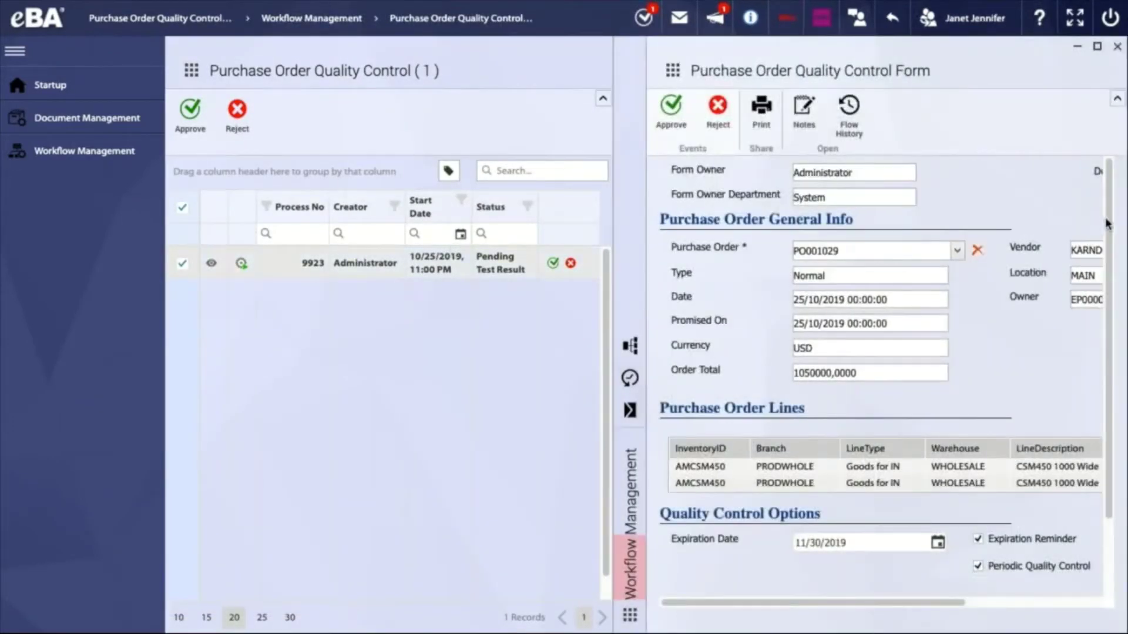
pyautogui.moveTo(1108, 223); pyautogui.dragTo(801, 603)
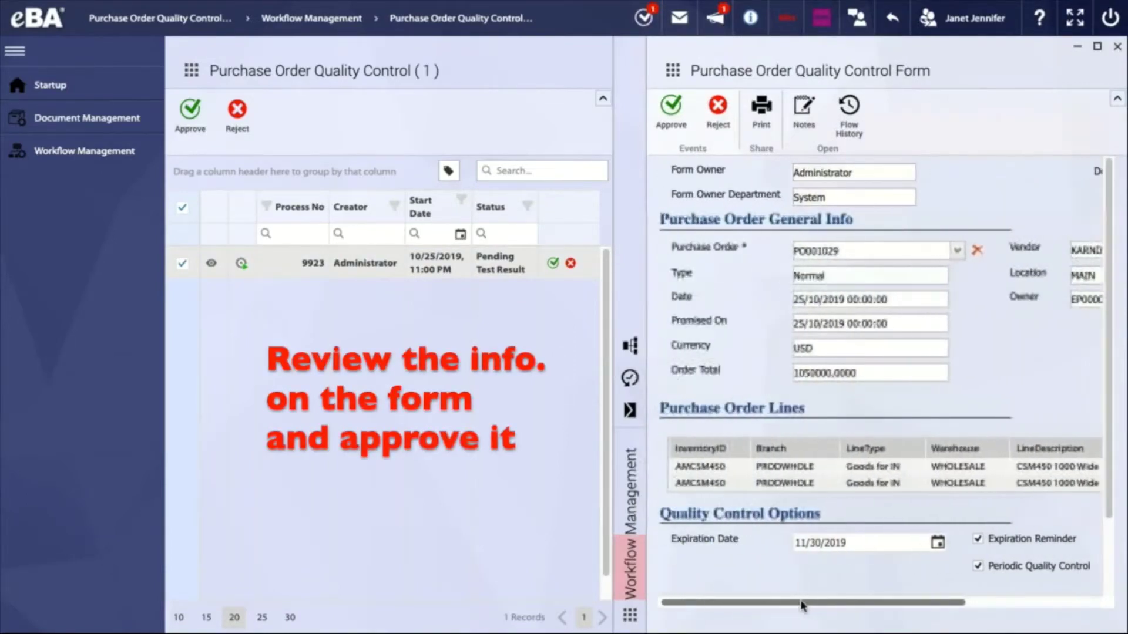
pyautogui.click(670, 118)
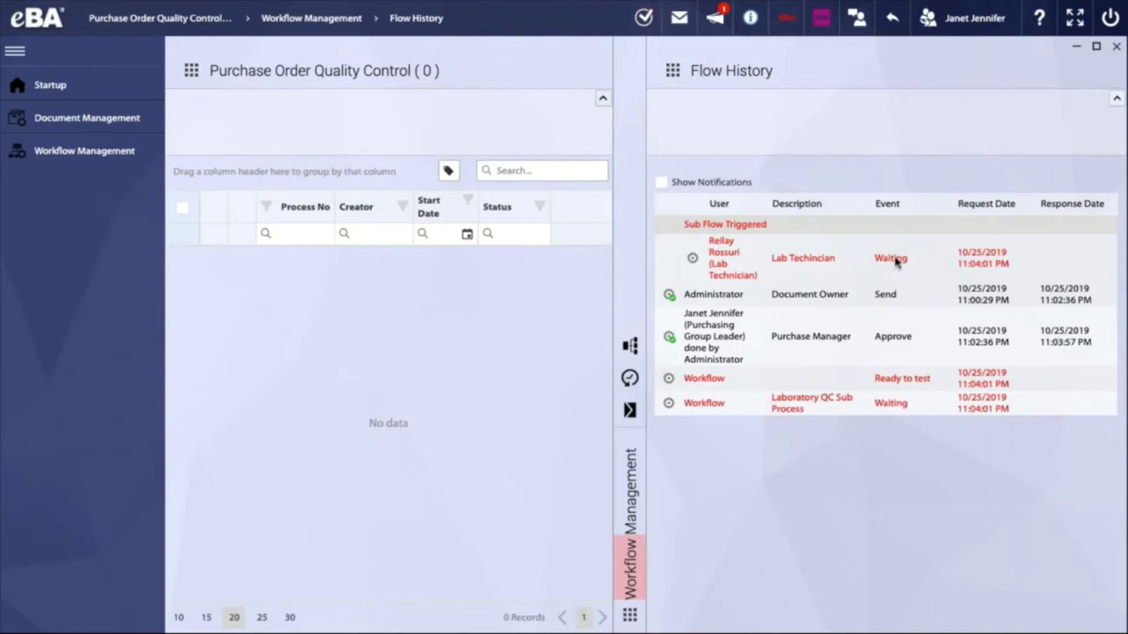
pyautogui.click(963, 19)
pyautogui.click(1045, 88)
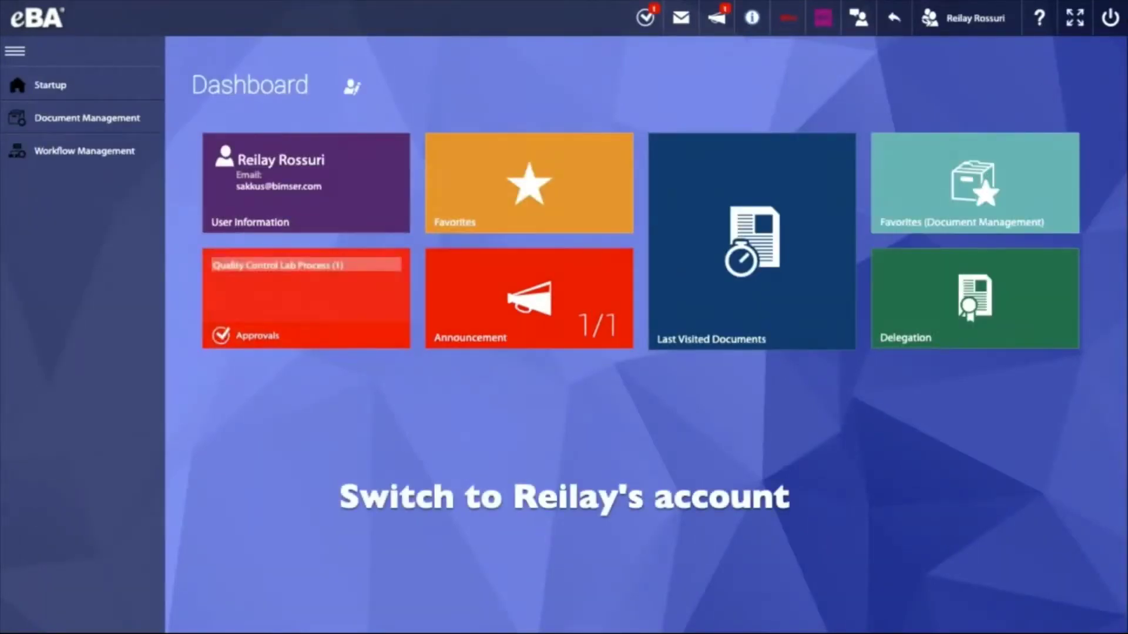
pyautogui.click(279, 279)
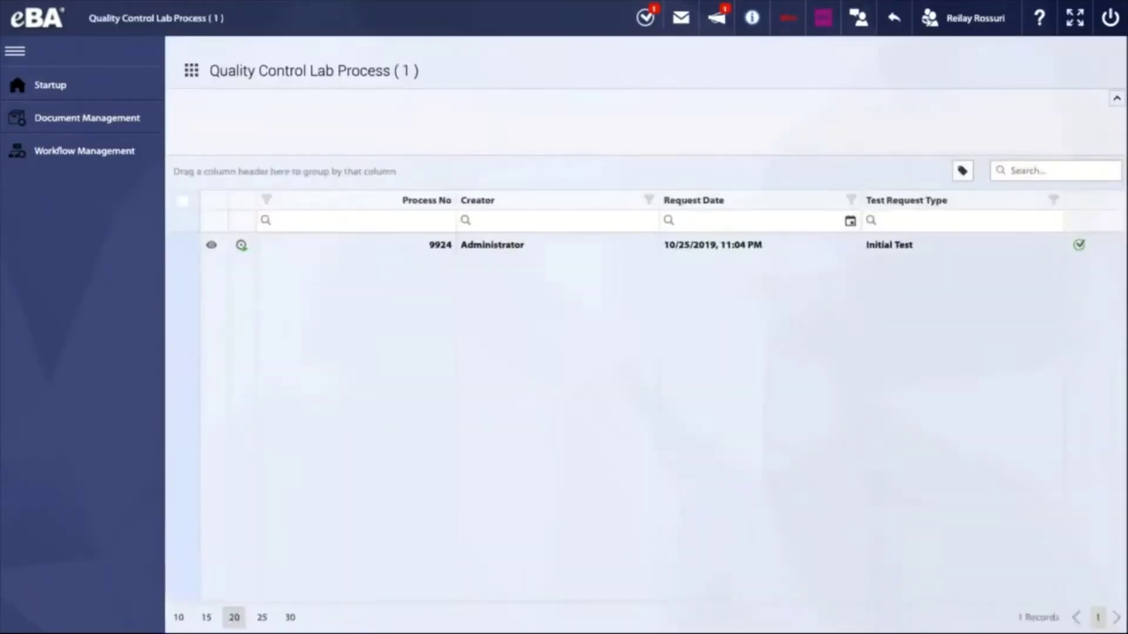
pyautogui.click(466, 245)
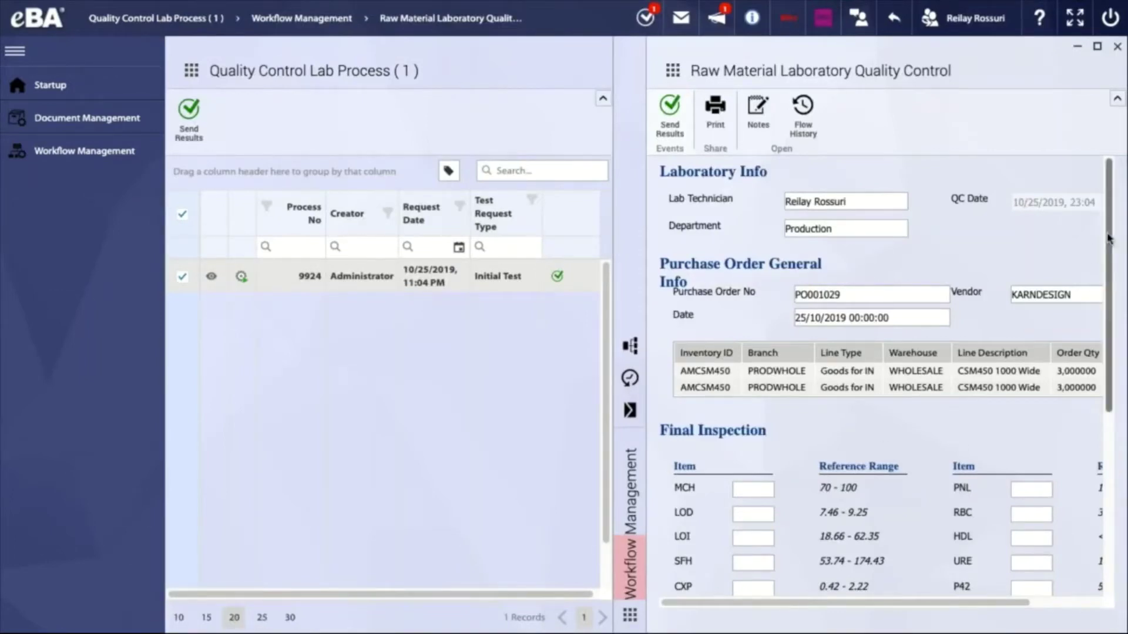
# Step: Enter final inspection results of 70 for MCH and 8 for LOD
pyautogui.moveTo(1109, 238); pyautogui.dragTo(1109, 337)
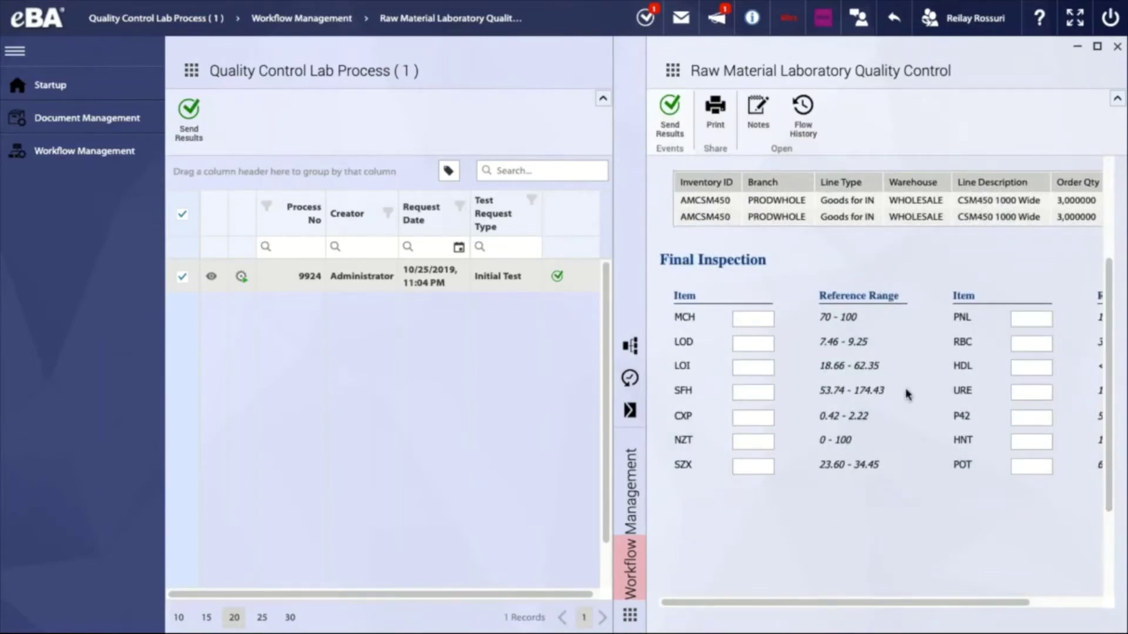
pyautogui.moveTo(846, 605)
pyautogui.mouseDown()
pyautogui.moveTo(939, 613)
pyautogui.moveTo(831, 615)
pyautogui.mouseUp()
pyautogui.click(753, 317)
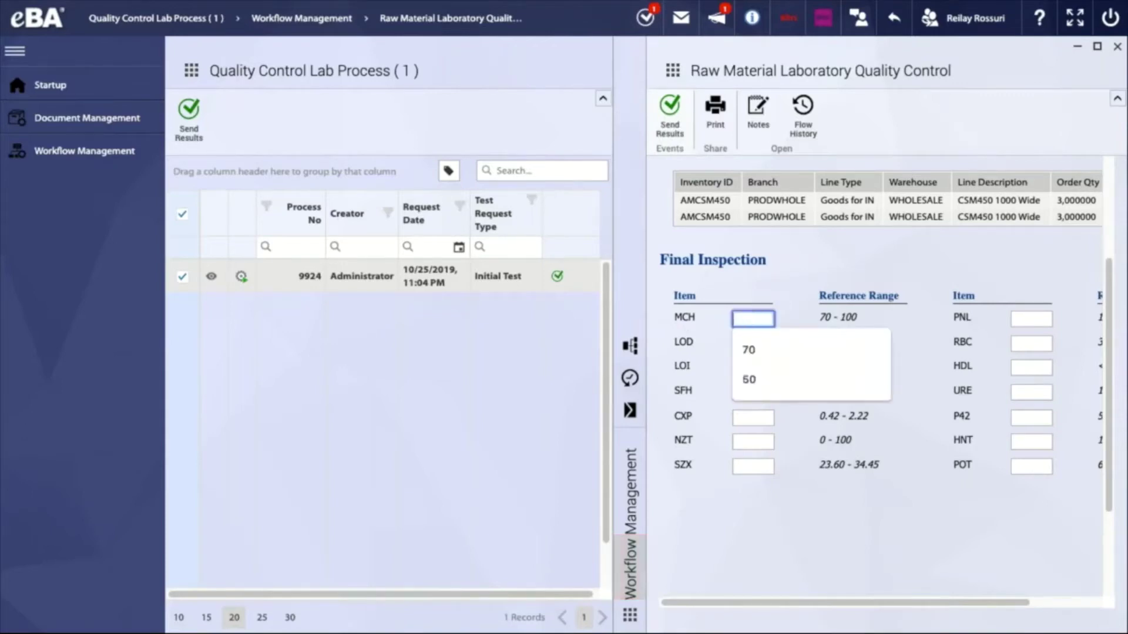
pyautogui.click(748, 350)
pyautogui.press('Tab')
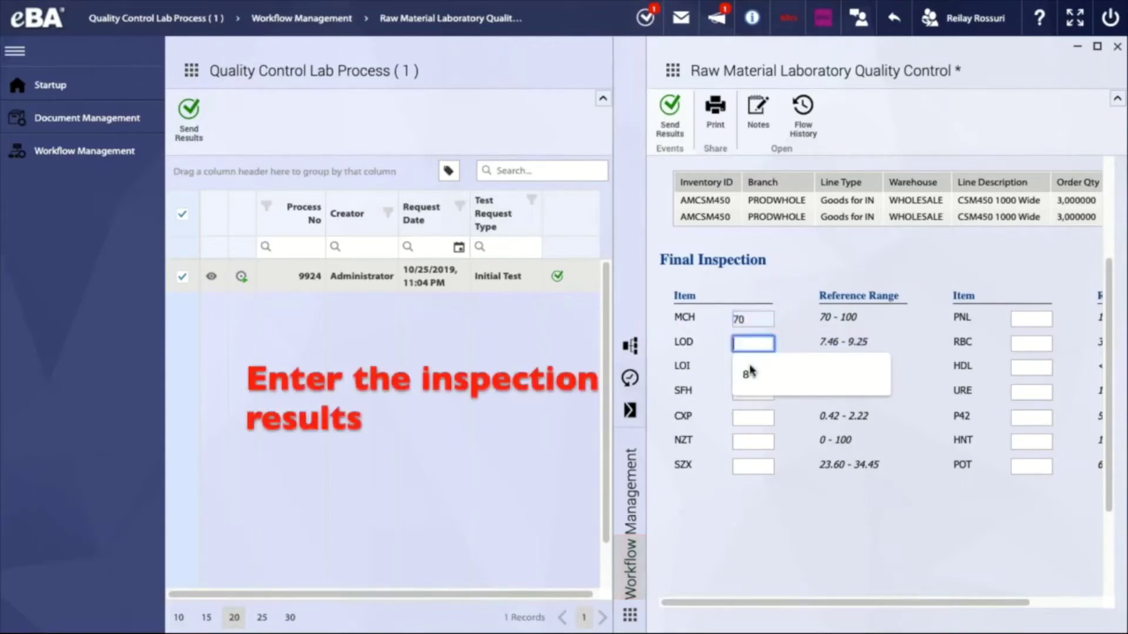
pyautogui.click(748, 372)
# Step: Enter LOI 10, SFH 60, CXP 1, NZT 60, SZX 50, PNL 60, RBC 7, HDL 88, URE 20, P42 4, HNT 2, POT 66; send results
pyautogui.click(755, 367)
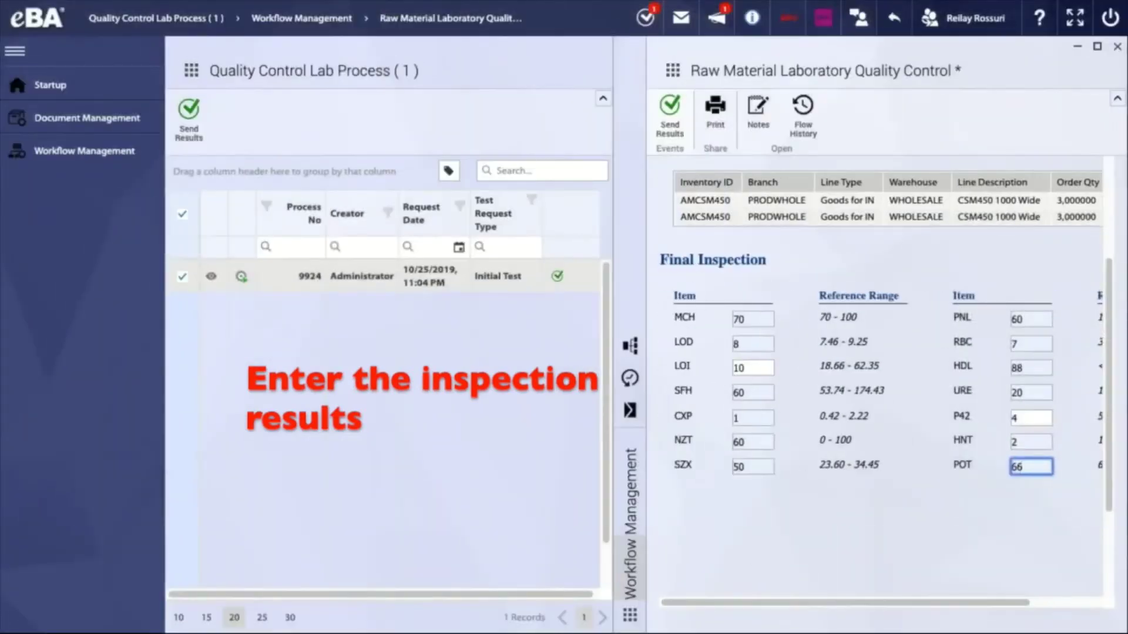
pyautogui.click(670, 115)
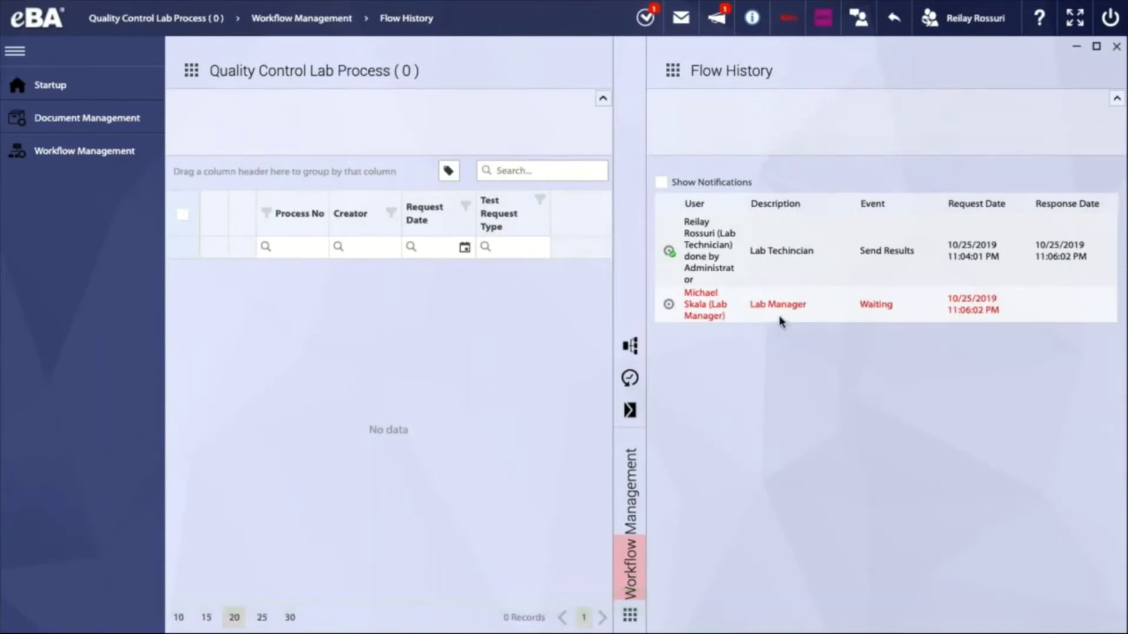
pyautogui.click(963, 20)
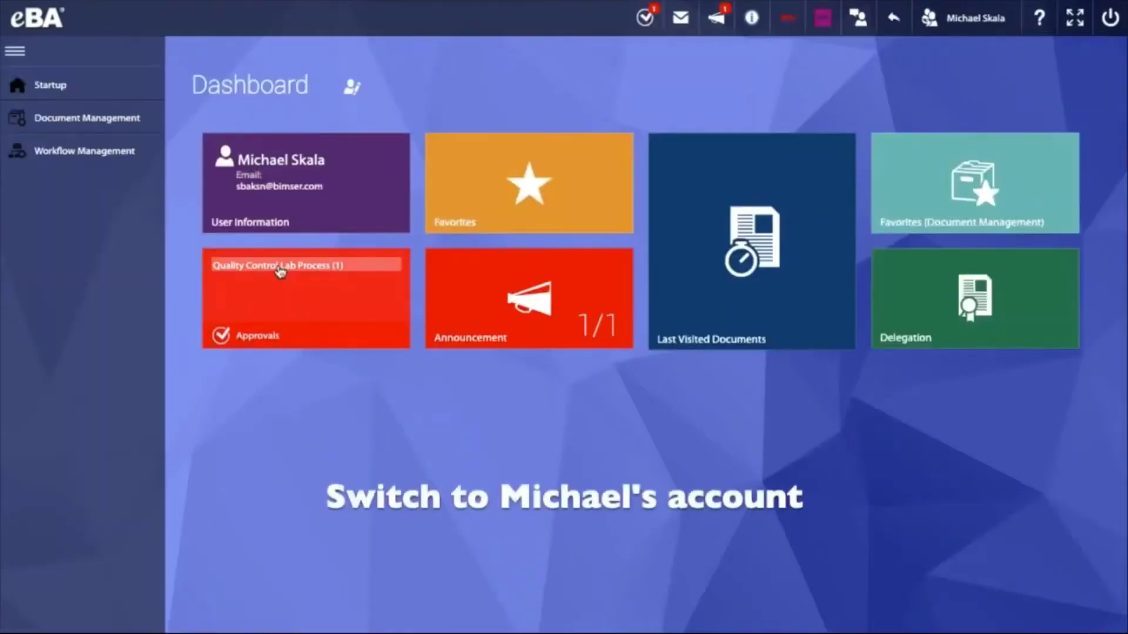
pyautogui.click(279, 271)
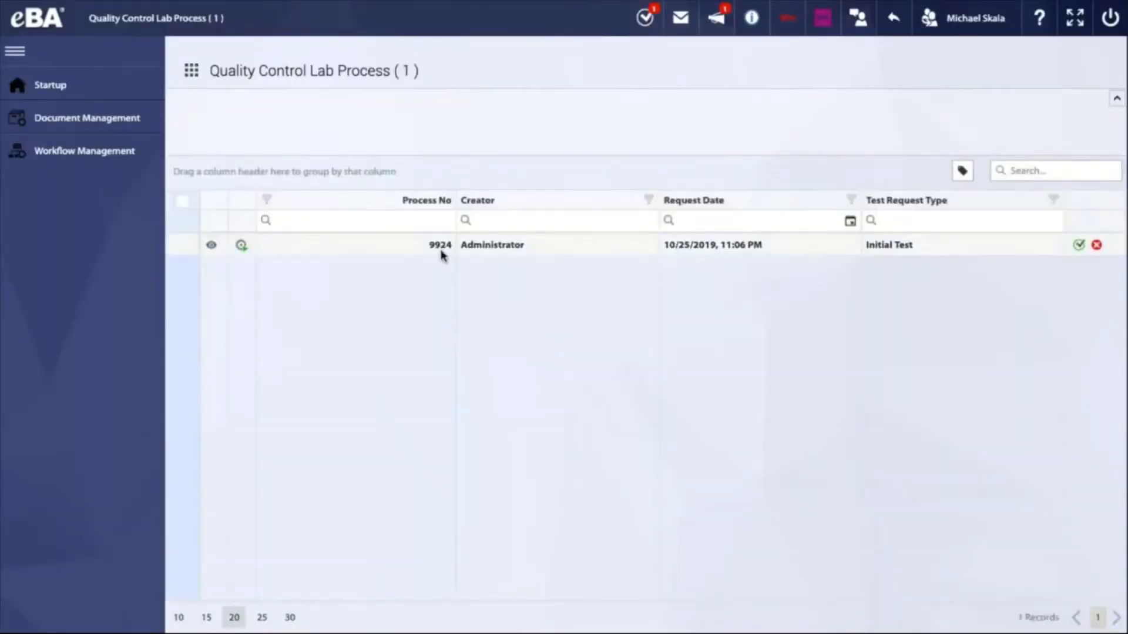
pyautogui.click(442, 254)
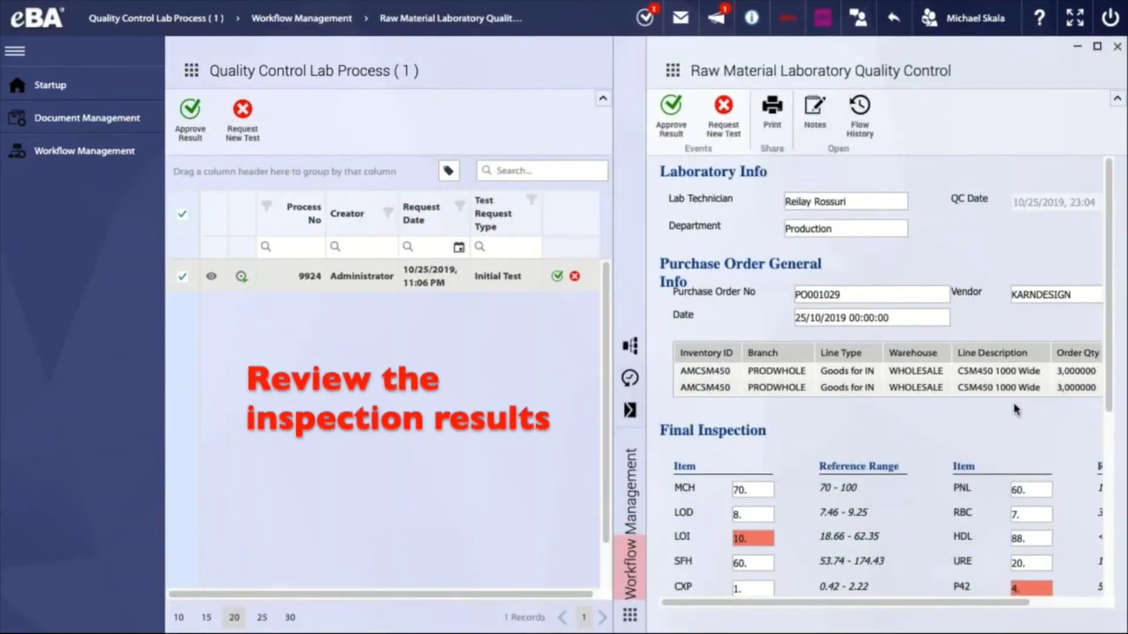
# Step: Examine the final inspection results against their reference ranges, including the highlighted items
pyautogui.scroll(-3, 1113, 309)
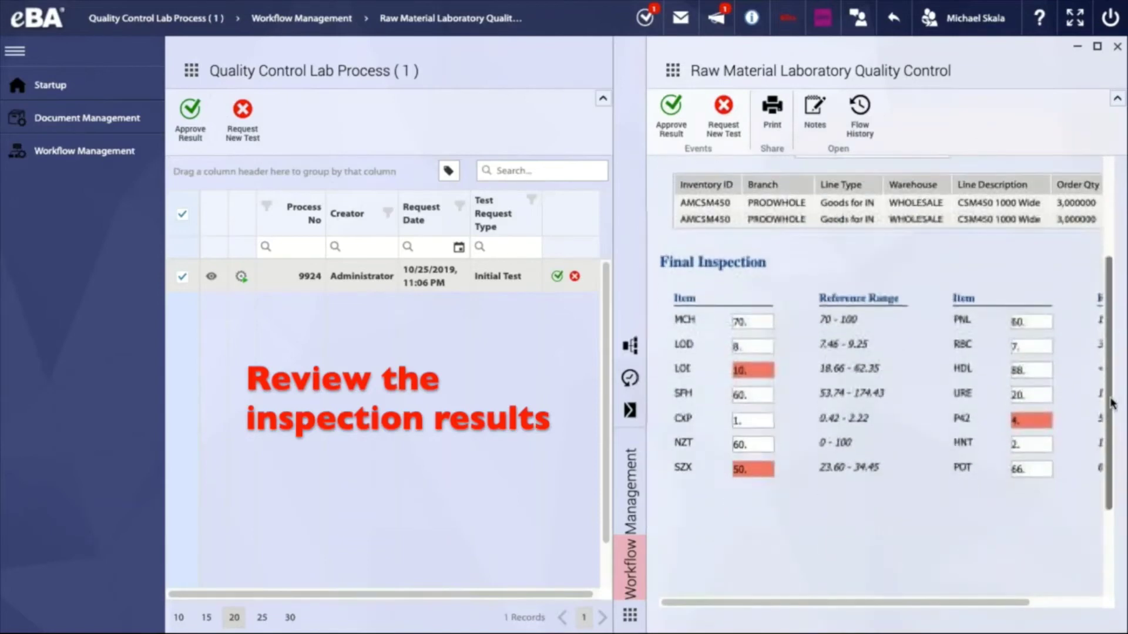
pyautogui.hscroll(2, 978, 555)
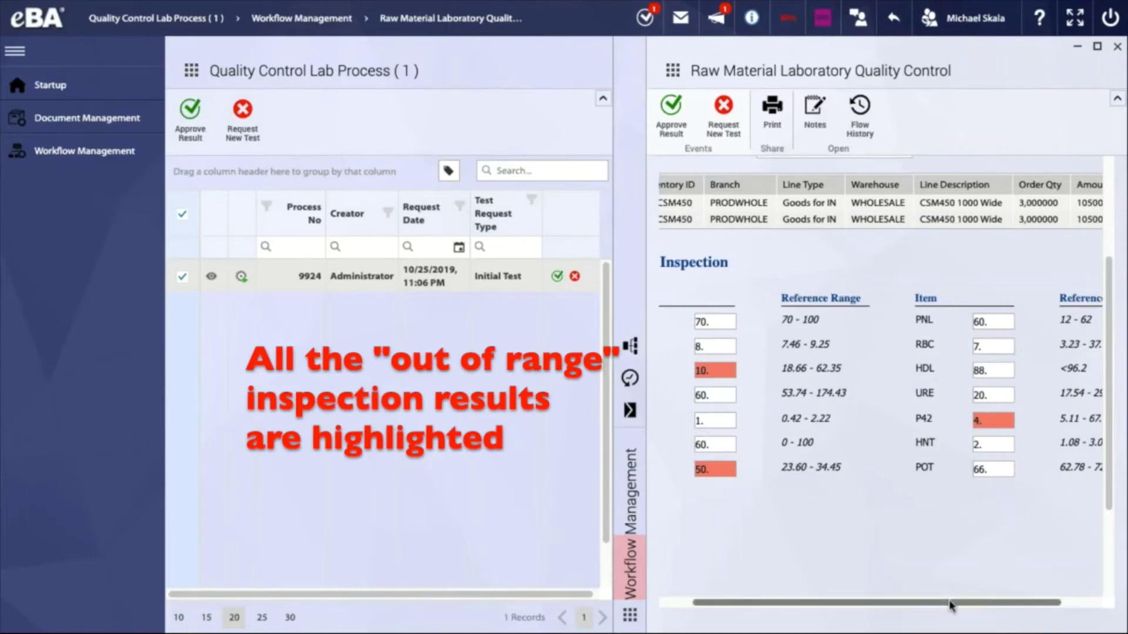
pyautogui.scroll(3, 945, 264)
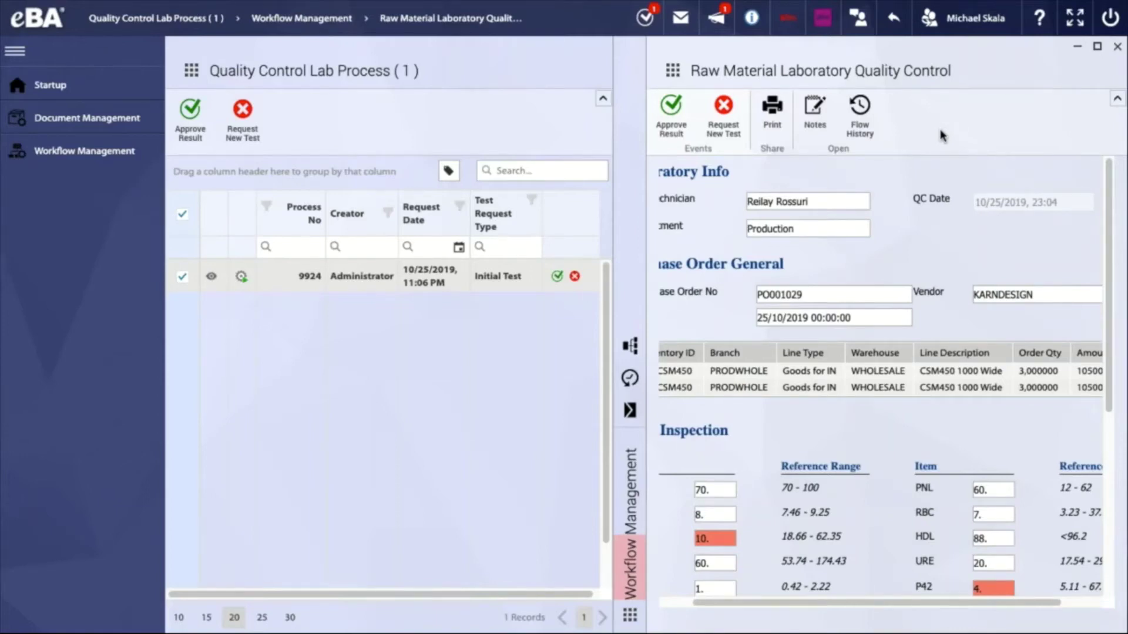
pyautogui.scroll(-3, 1072, 242)
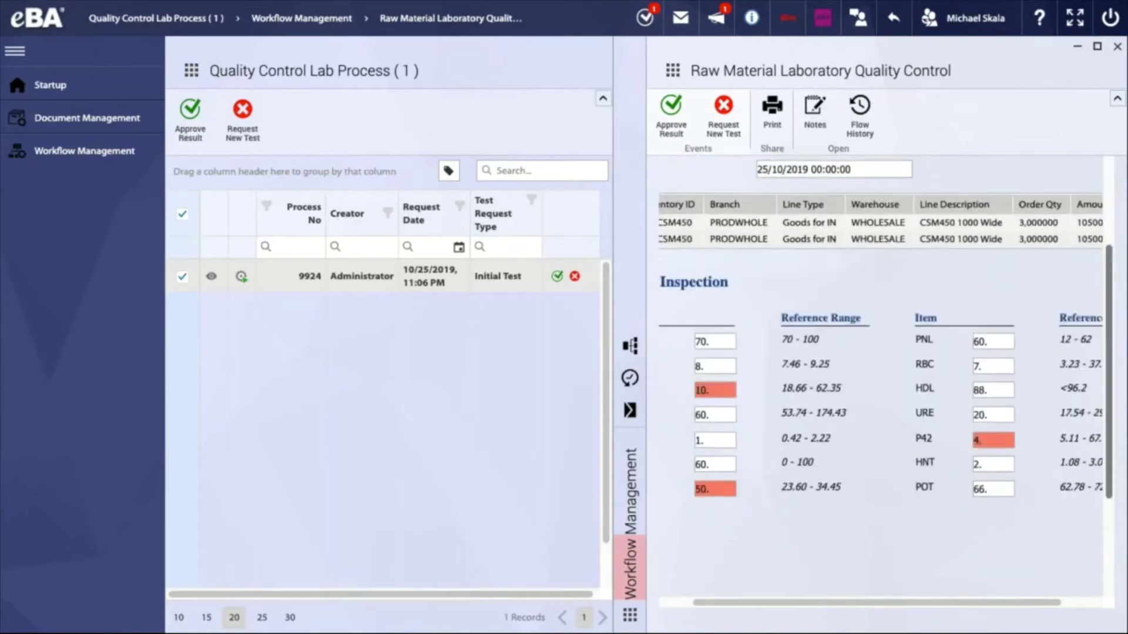
# Step: Approve the laboratory result as Lab Manager and return to the Administrator account
pyautogui.moveTo(1109, 355); pyautogui.dragTo(1101, 295)
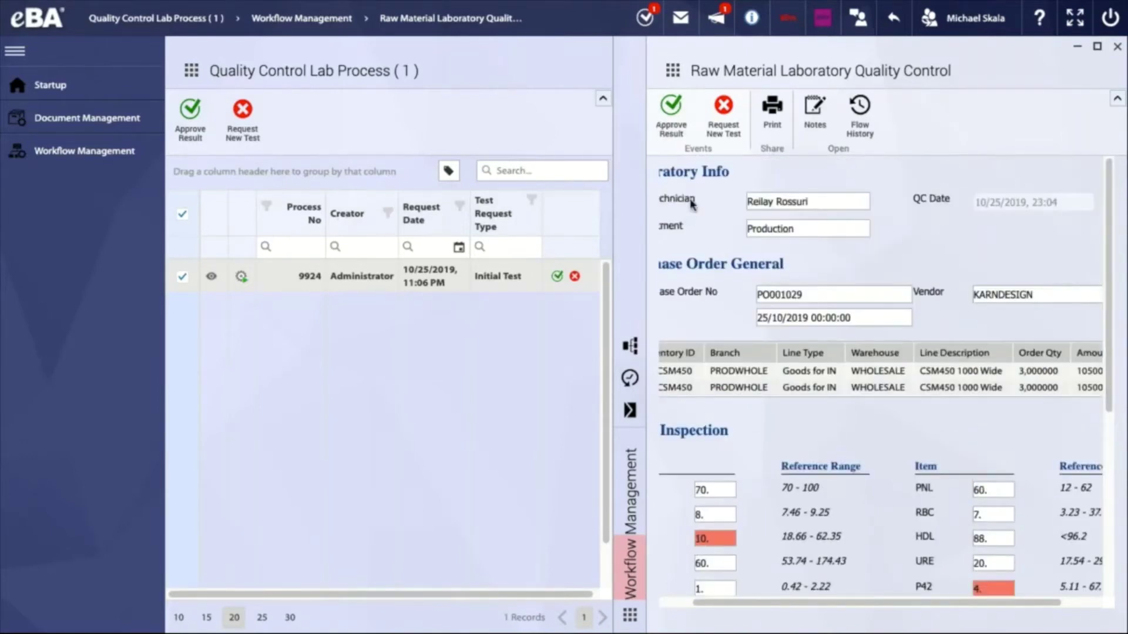
pyautogui.click(668, 118)
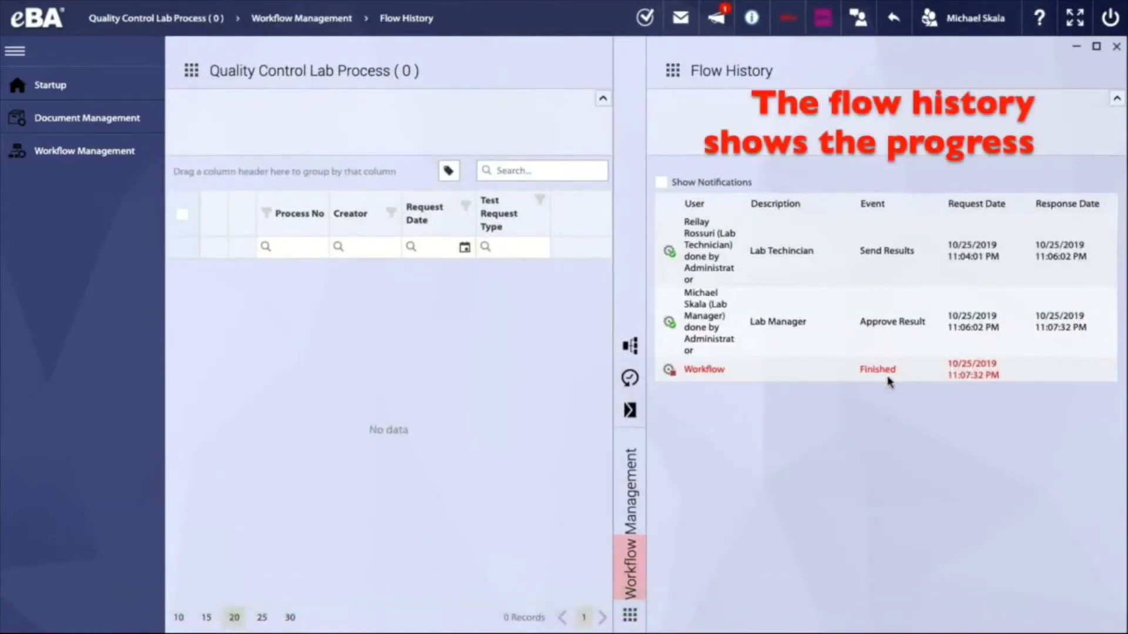
pyautogui.click(959, 29)
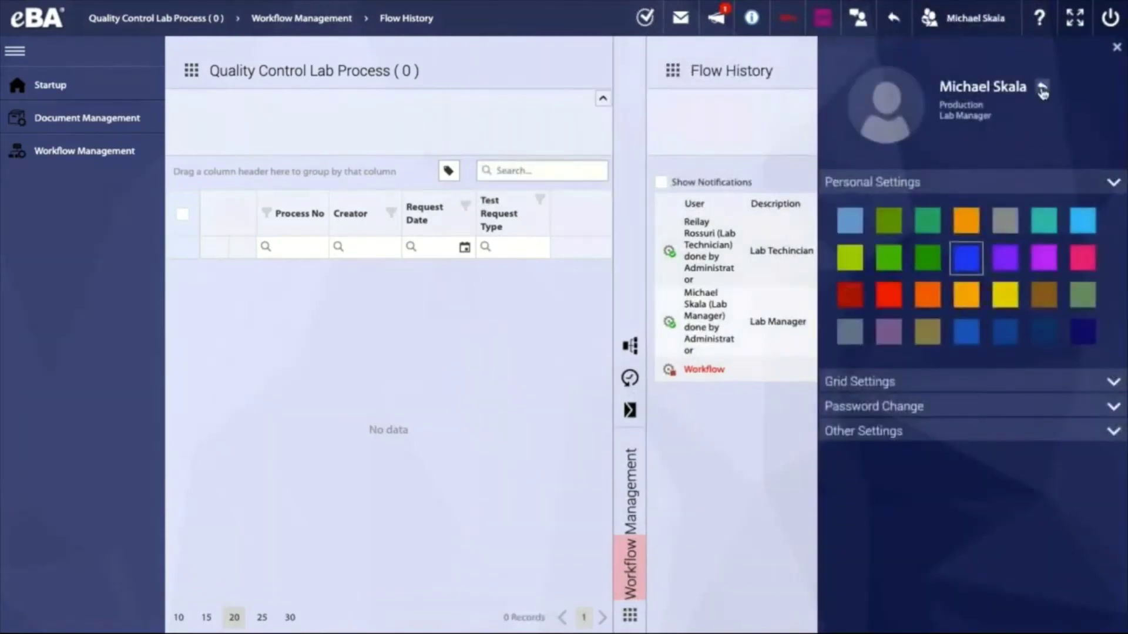
pyautogui.click(1042, 87)
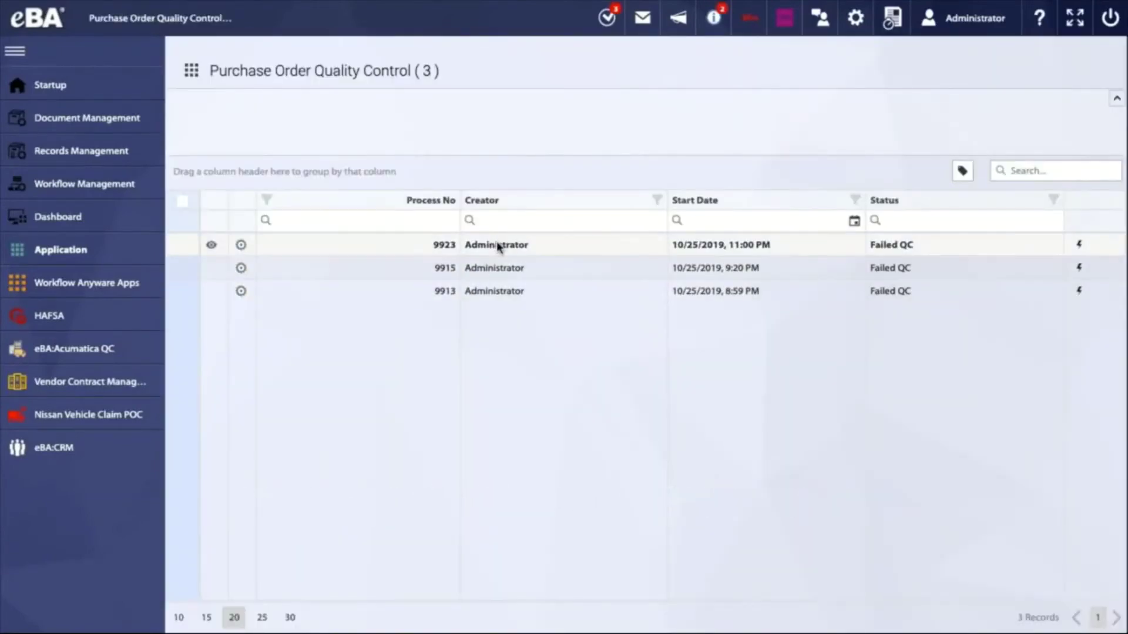
# Step: Open the Failed QC purchase order request started 10/25/2019, 11:00 PM, and display its technician's laboratory results
pyautogui.click(527, 247)
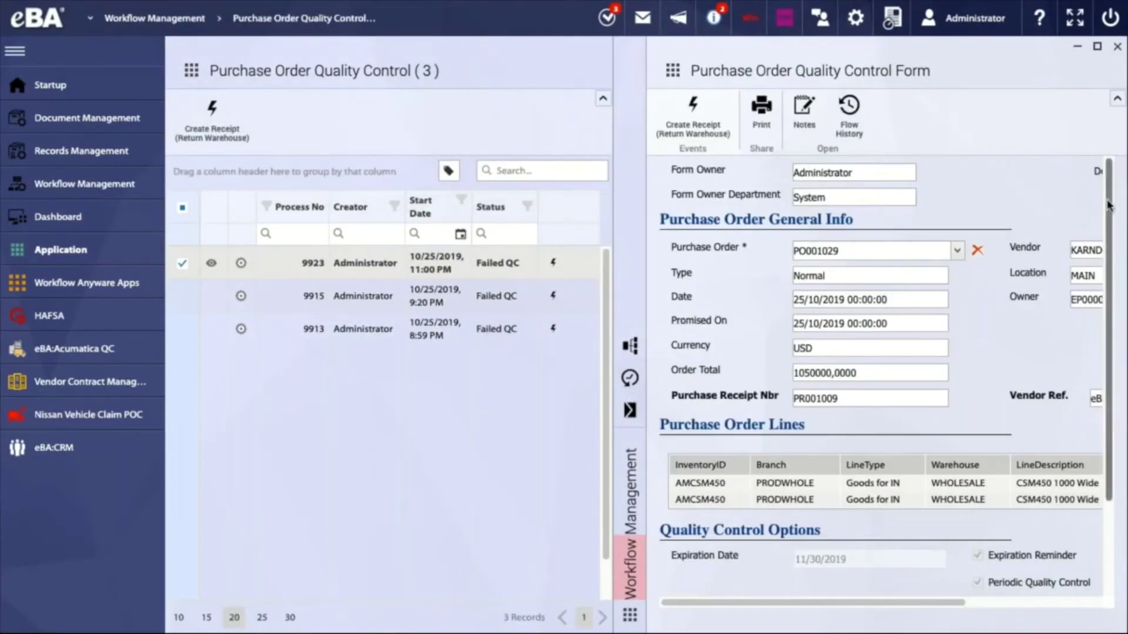
pyautogui.moveTo(1110, 200); pyautogui.dragTo(1108, 332)
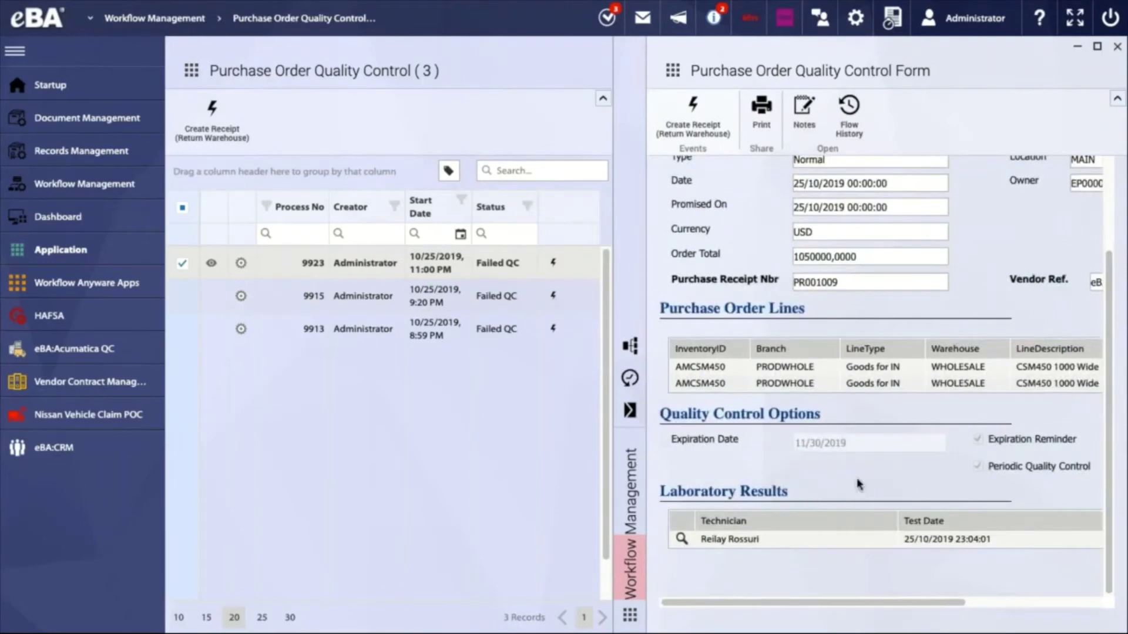
pyautogui.click(680, 539)
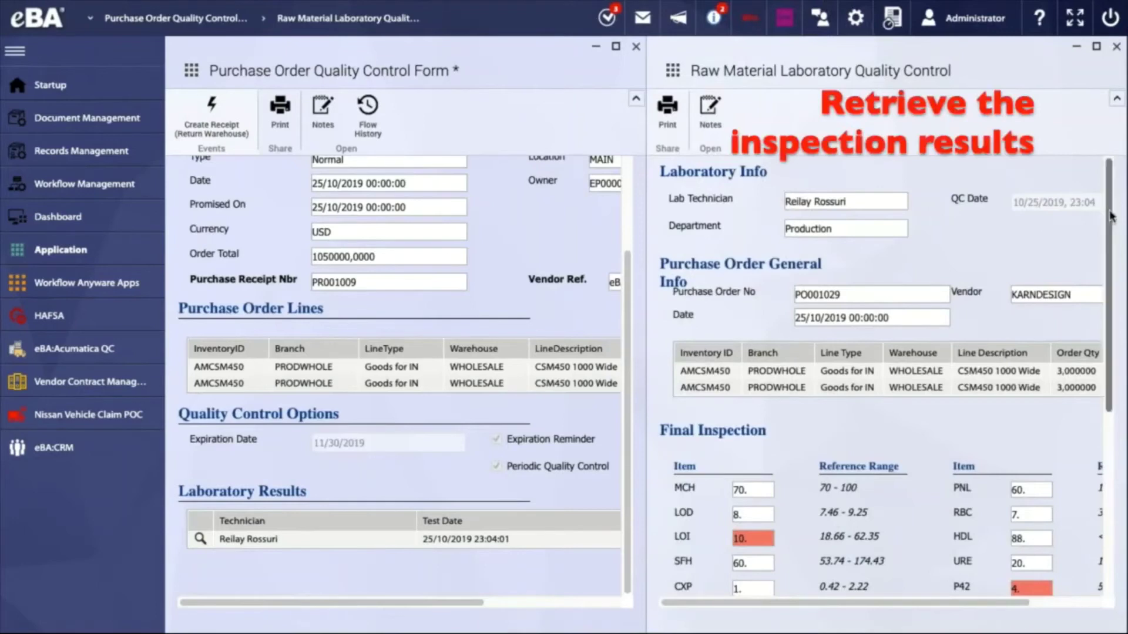
# Step: Examine the laboratory info, purchase order details and final inspection values against their reference ranges
pyautogui.scroll(-1, 1110, 274)
pyautogui.scroll(-4, 1084, 388)
pyautogui.scroll(5, 1085, 294)
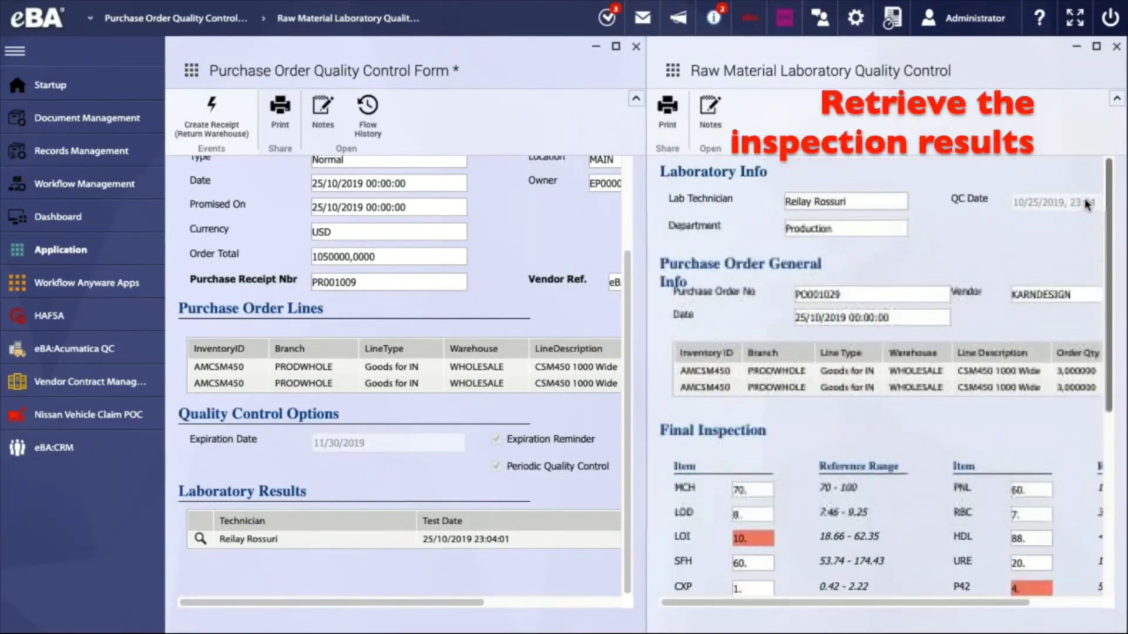
pyautogui.scroll(-4, 781, 323)
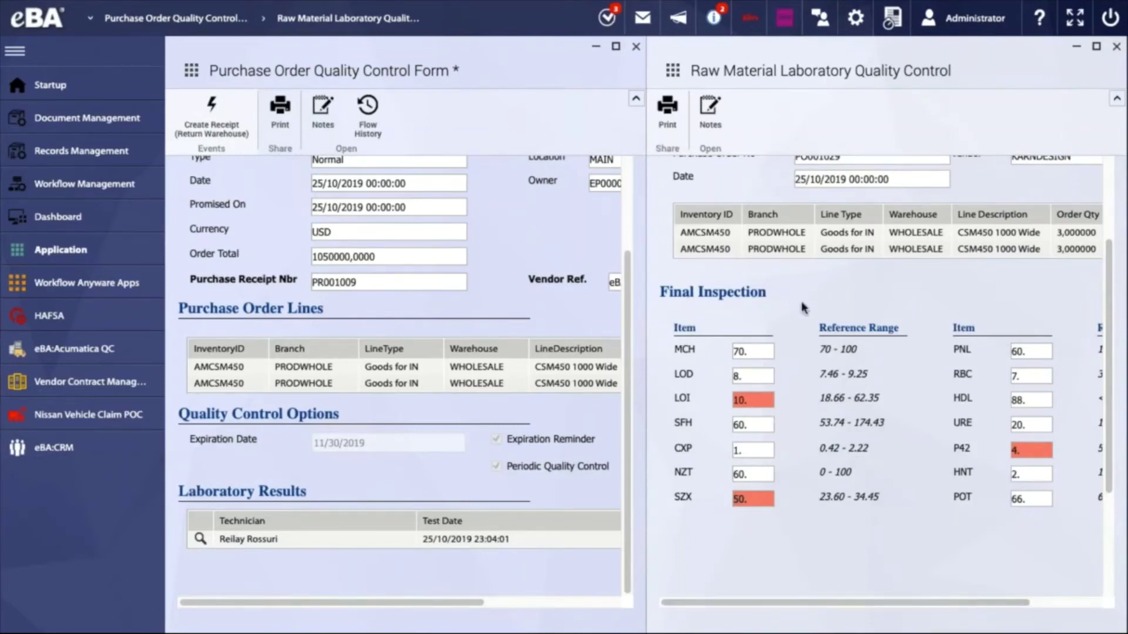
pyautogui.moveTo(1110, 322); pyautogui.dragTo(1110, 250)
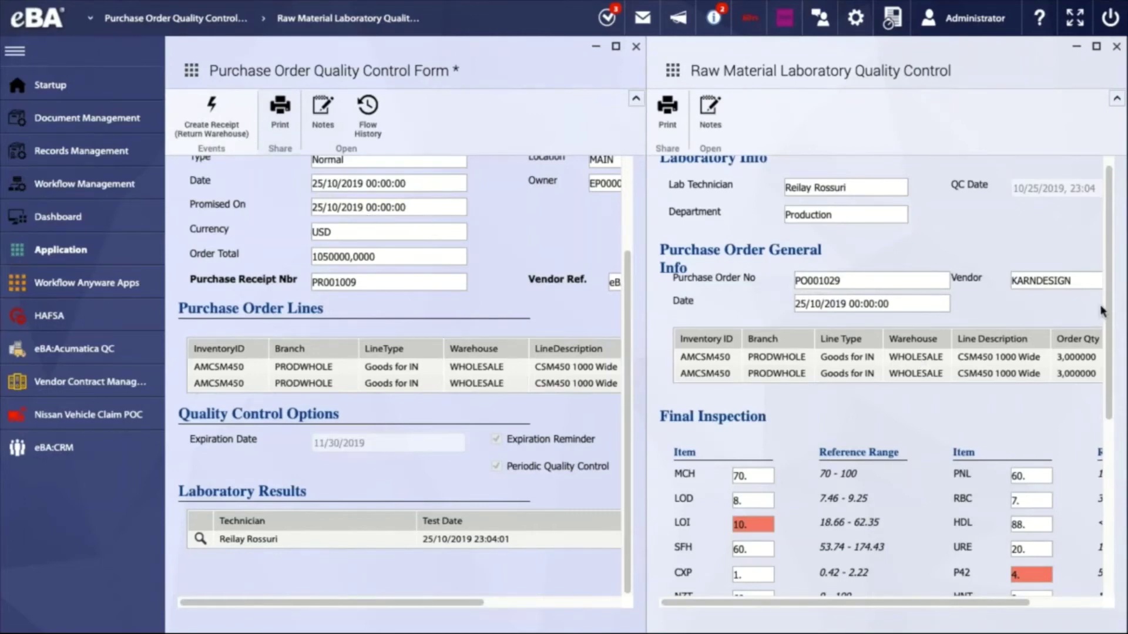
pyautogui.moveTo(1102, 315); pyautogui.dragTo(1102, 423)
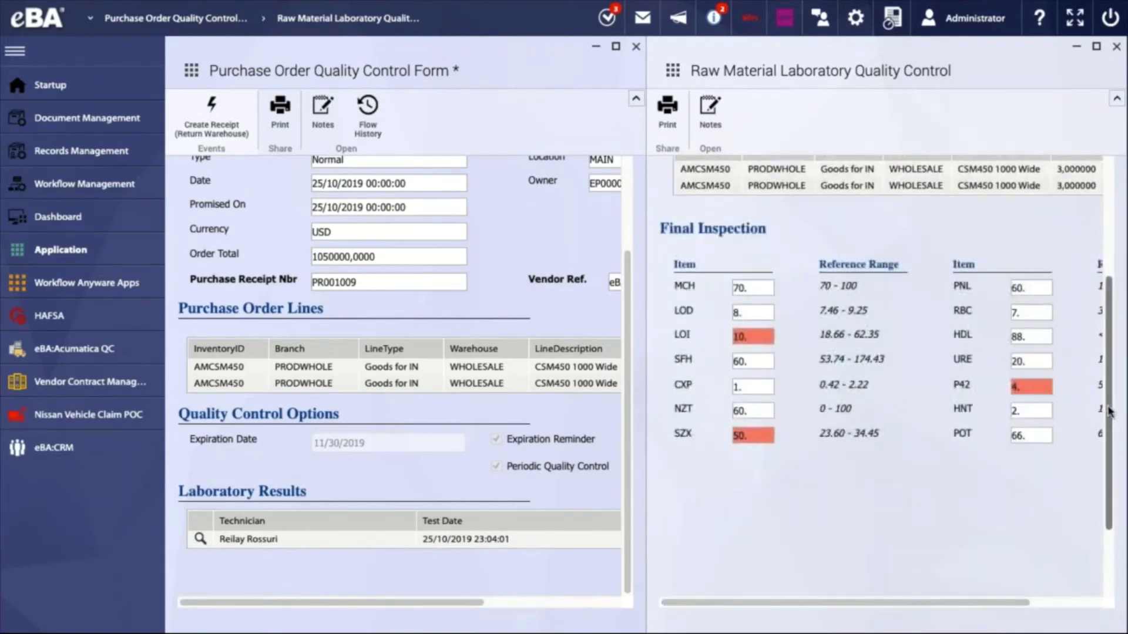
pyautogui.moveTo(1100, 419); pyautogui.dragTo(1094, 286)
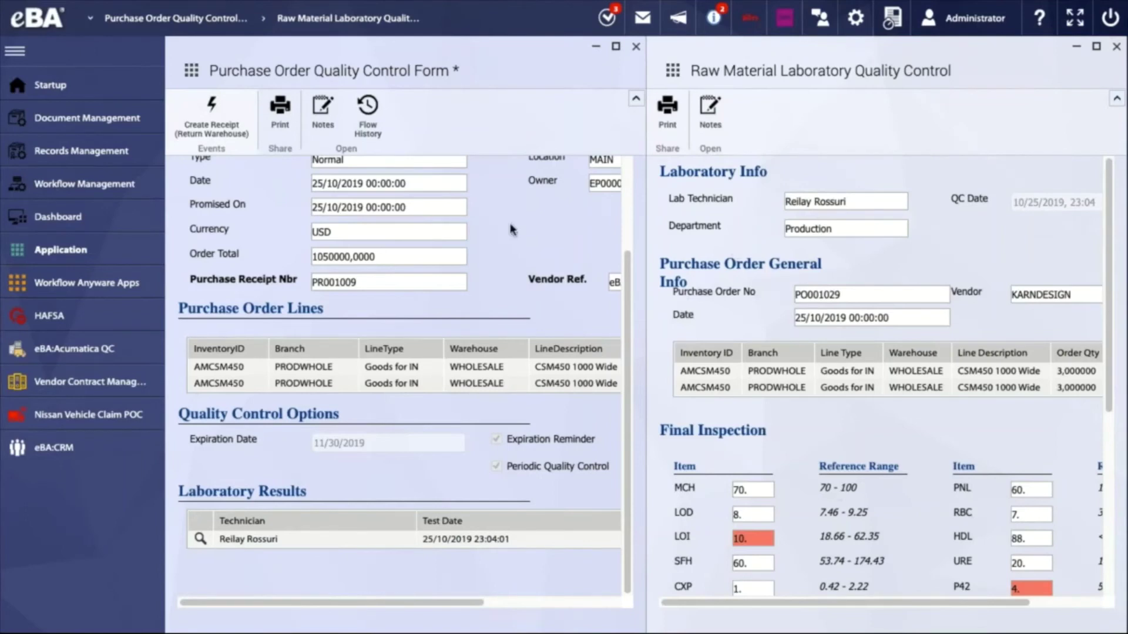
# Step: Create the return-warehouse receipt for the failed order, and open the KARNDESIGN purchase receipt dated 10/25/2019 in Acumatica
pyautogui.click(215, 131)
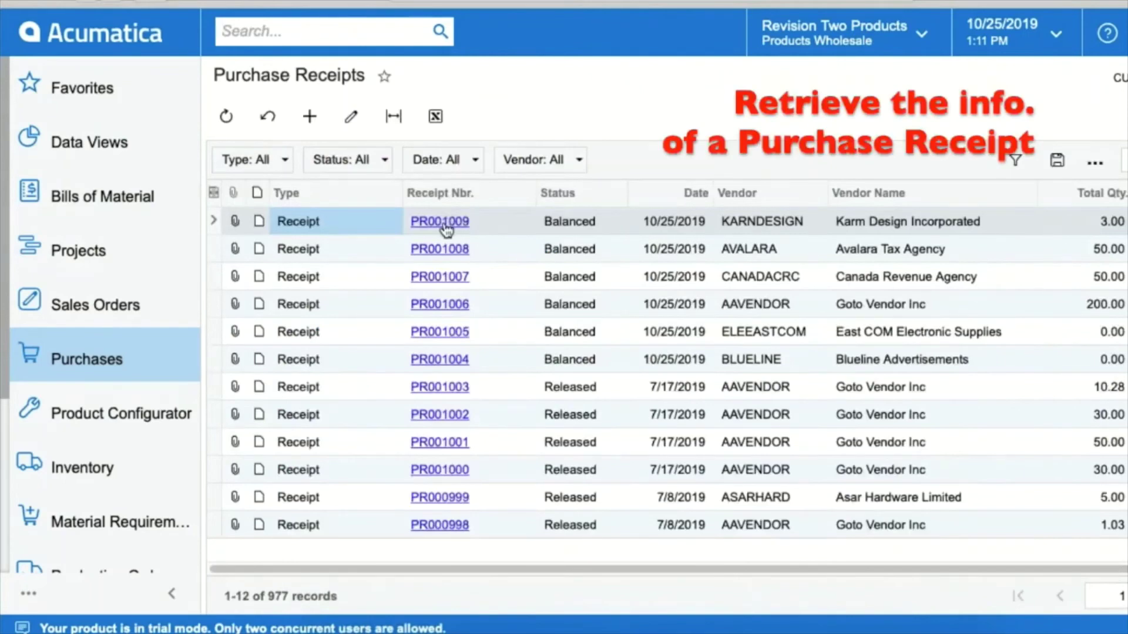
pyautogui.click(444, 224)
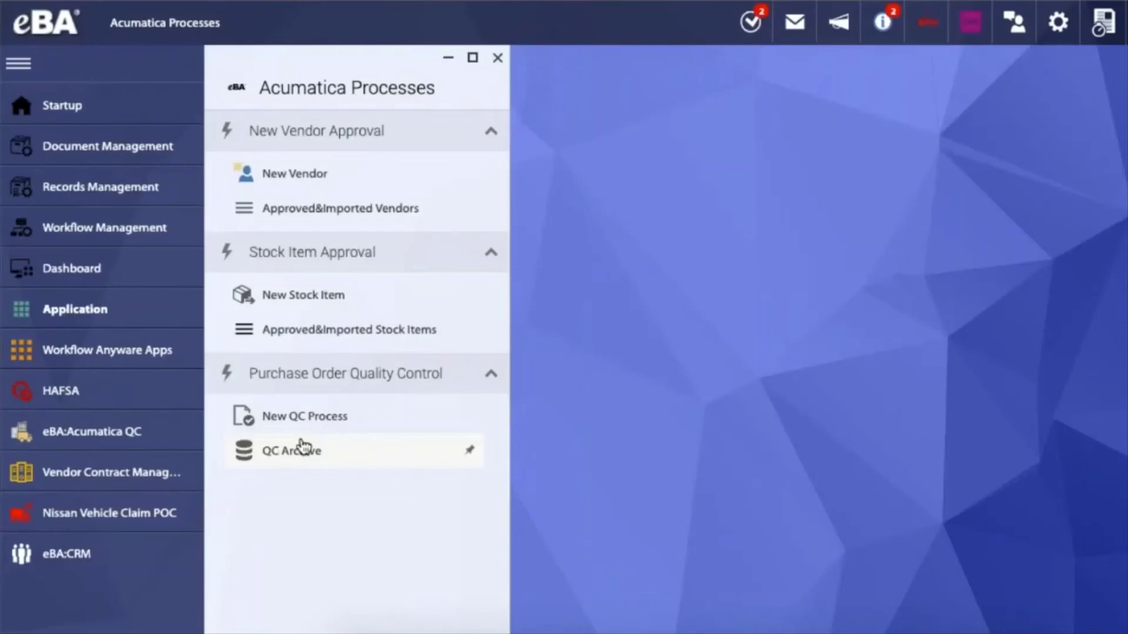
# Step: Switch to eBA and open the KARNDESIGN CSM450 1000 Wide form from the QC Archive
pyautogui.click(302, 450)
pyautogui.click(267, 459)
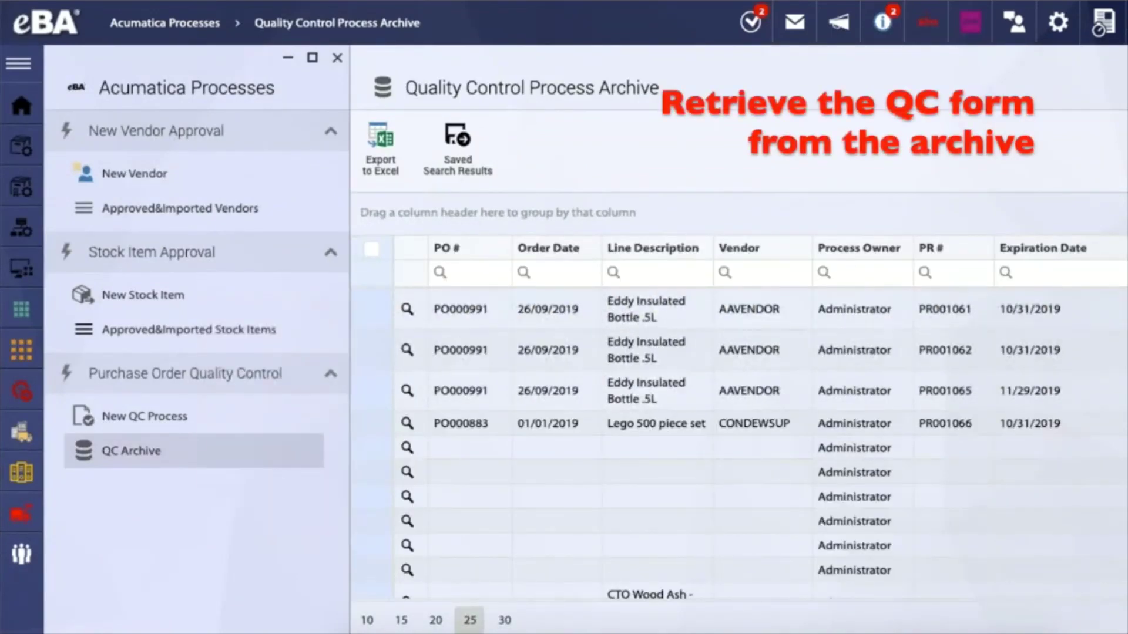
pyautogui.scroll(-3, 728, 444)
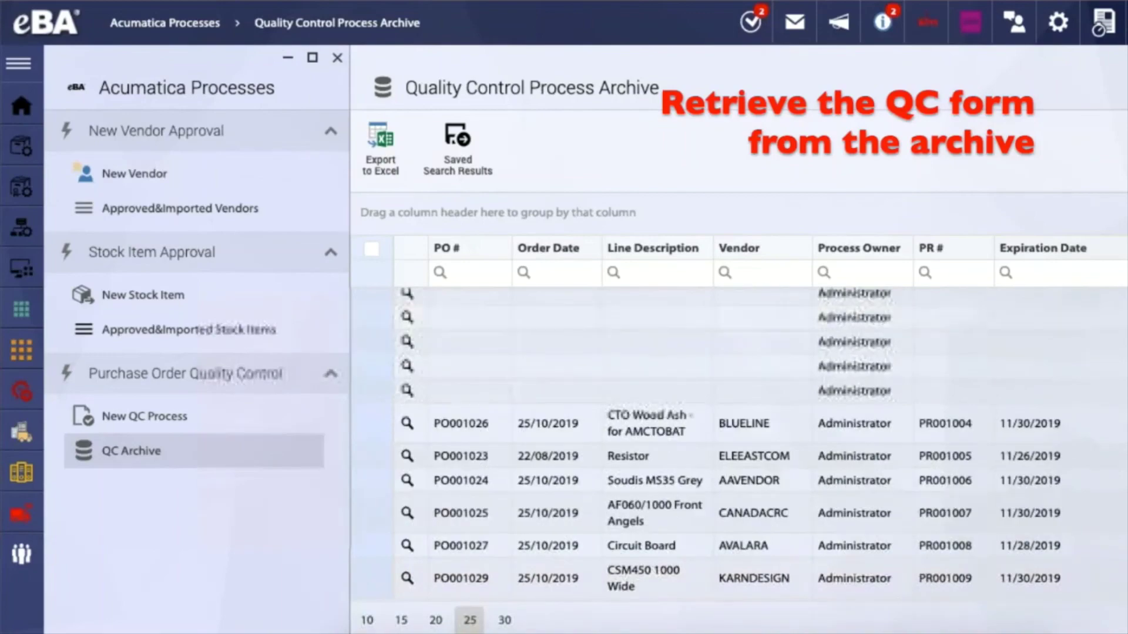
pyautogui.doubleClick(624, 587)
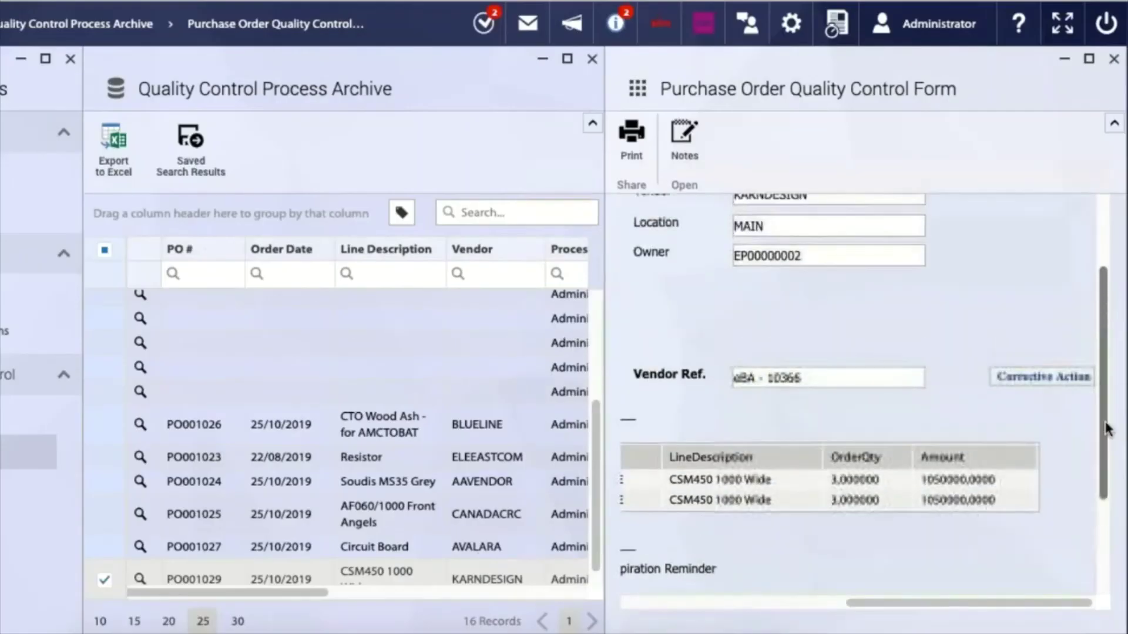
# Step: Open the form's Corrective Action record and examine its CAPA details, including the nonconformity fields
pyautogui.click(1072, 387)
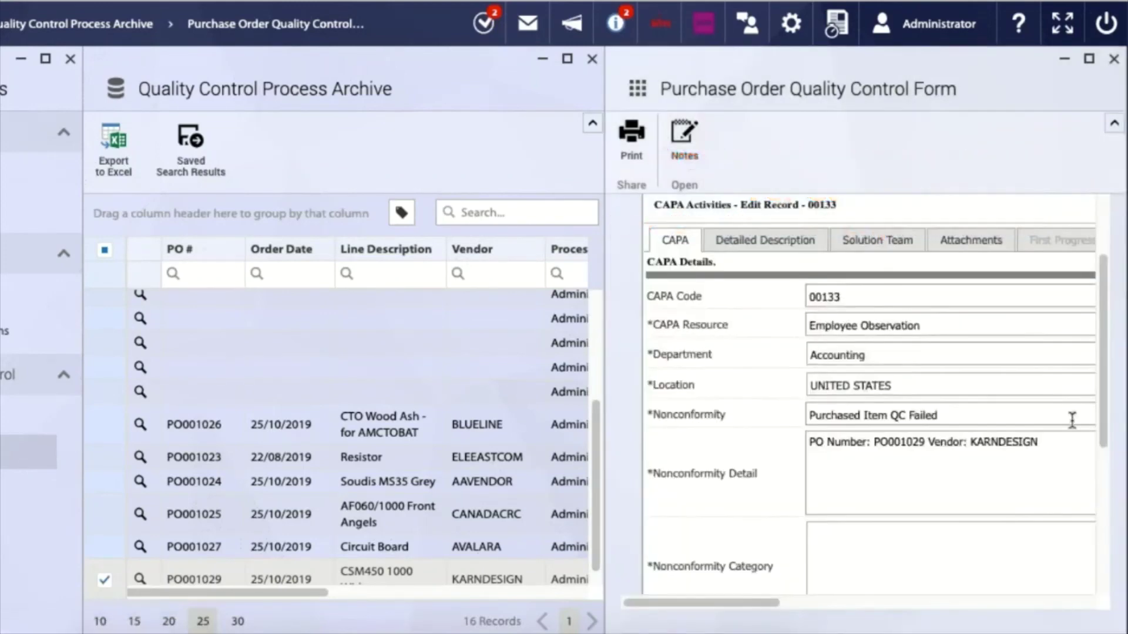
pyautogui.scroll(2, 1072, 420)
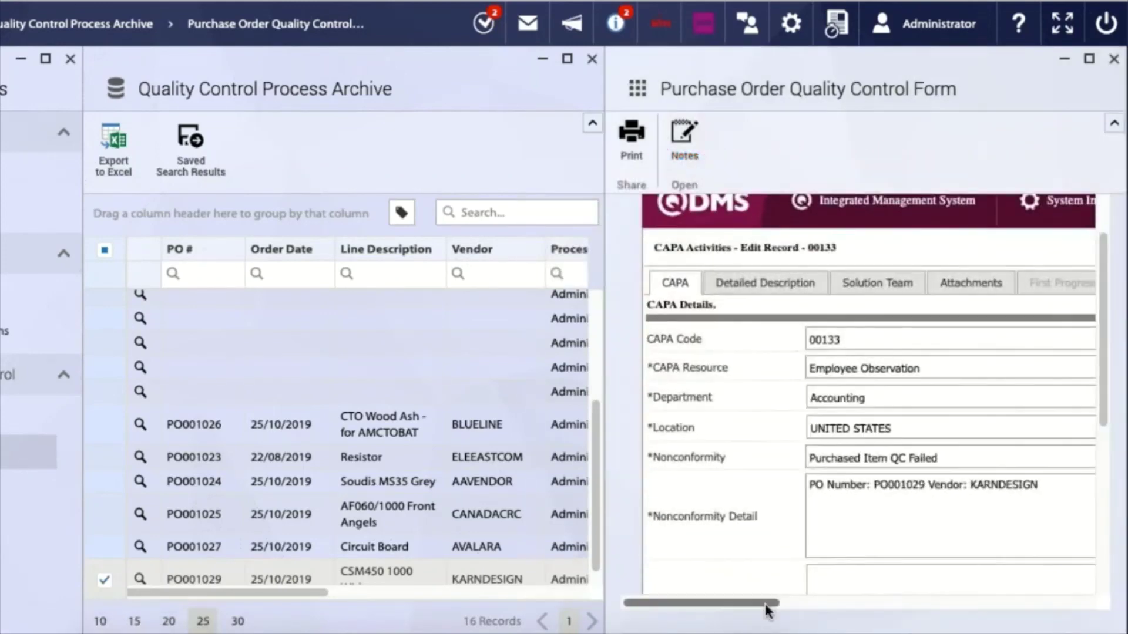
pyautogui.moveTo(766, 611); pyautogui.dragTo(740, 611)
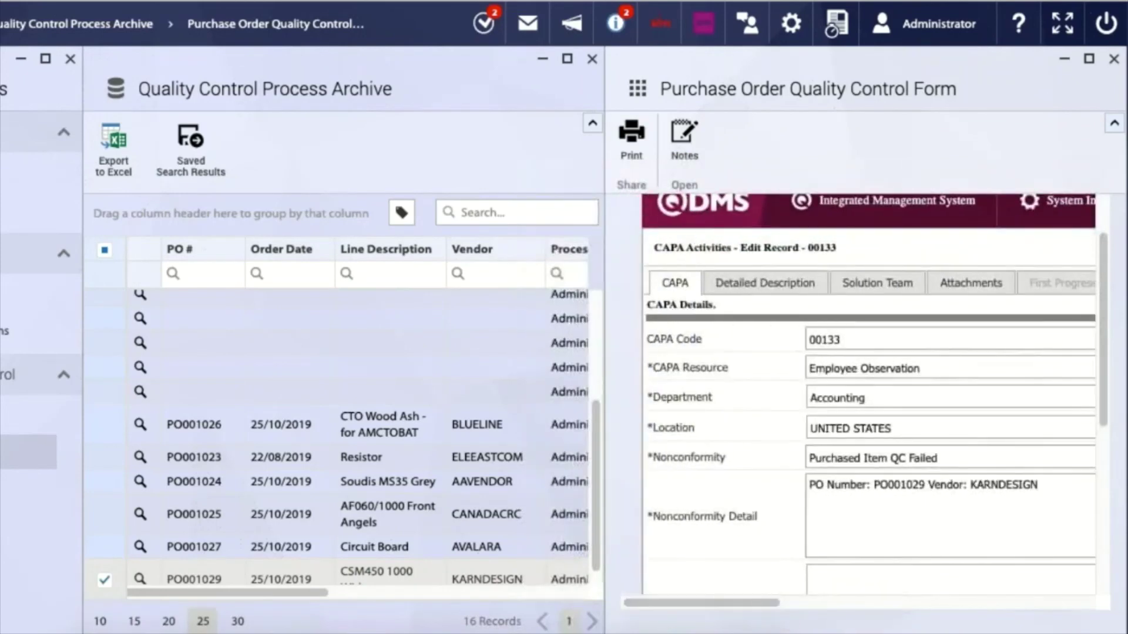
pyautogui.moveTo(1101, 318)
pyautogui.mouseDown()
pyautogui.moveTo(1104, 287)
pyautogui.moveTo(1108, 333)
pyautogui.mouseUp()
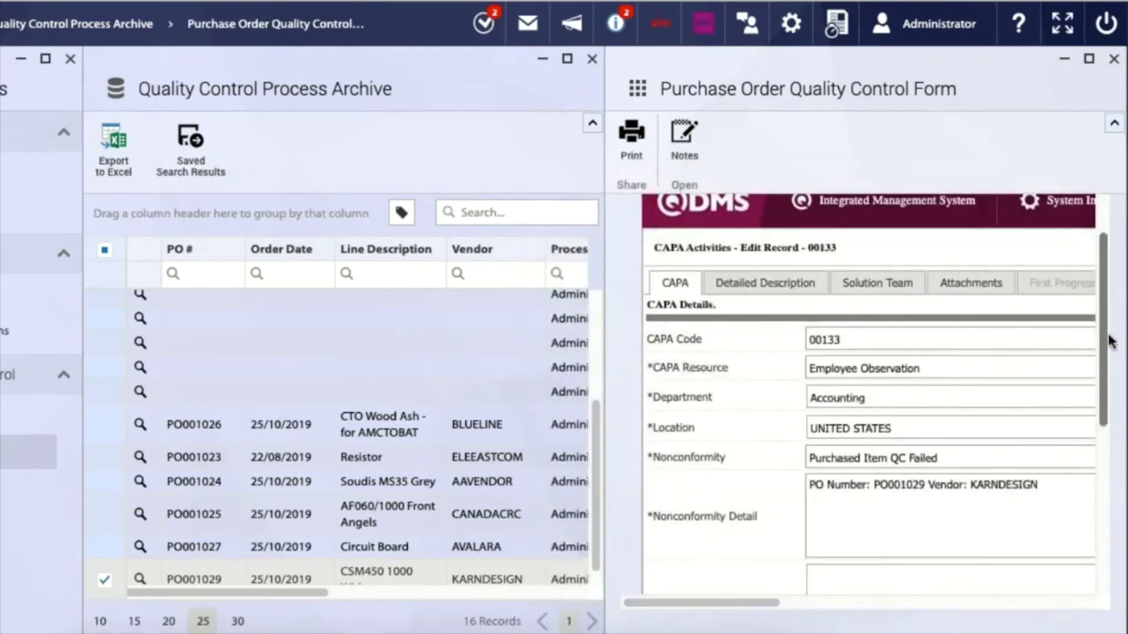
pyautogui.scroll(-1, 1108, 333)
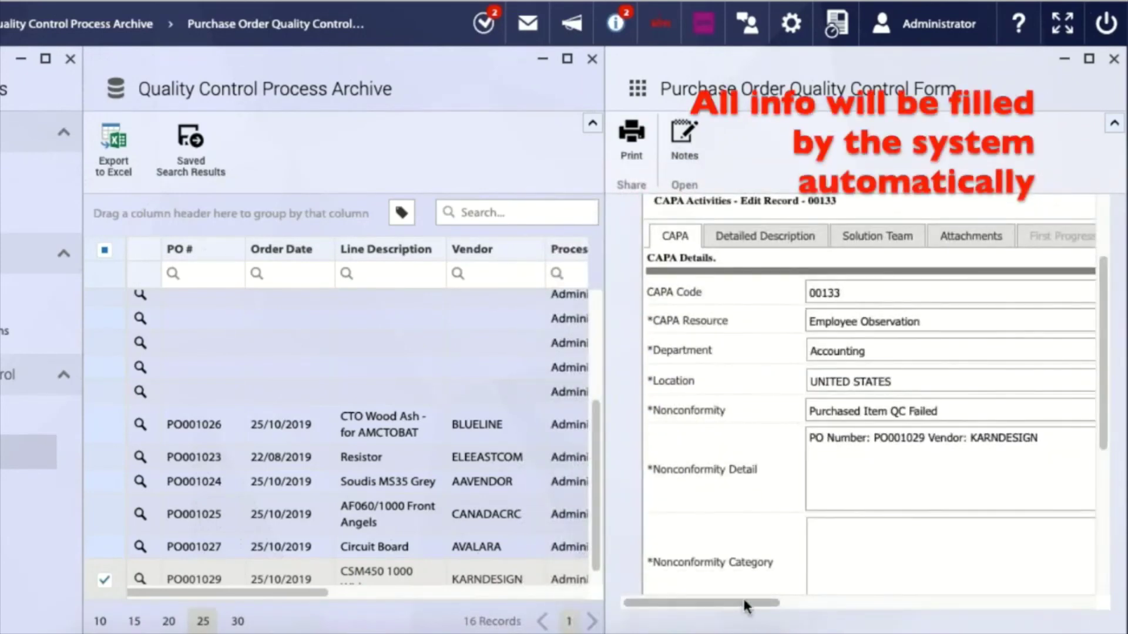
pyautogui.moveTo(752, 603)
pyautogui.mouseDown()
pyautogui.moveTo(840, 603)
pyautogui.moveTo(752, 602)
pyautogui.mouseUp()
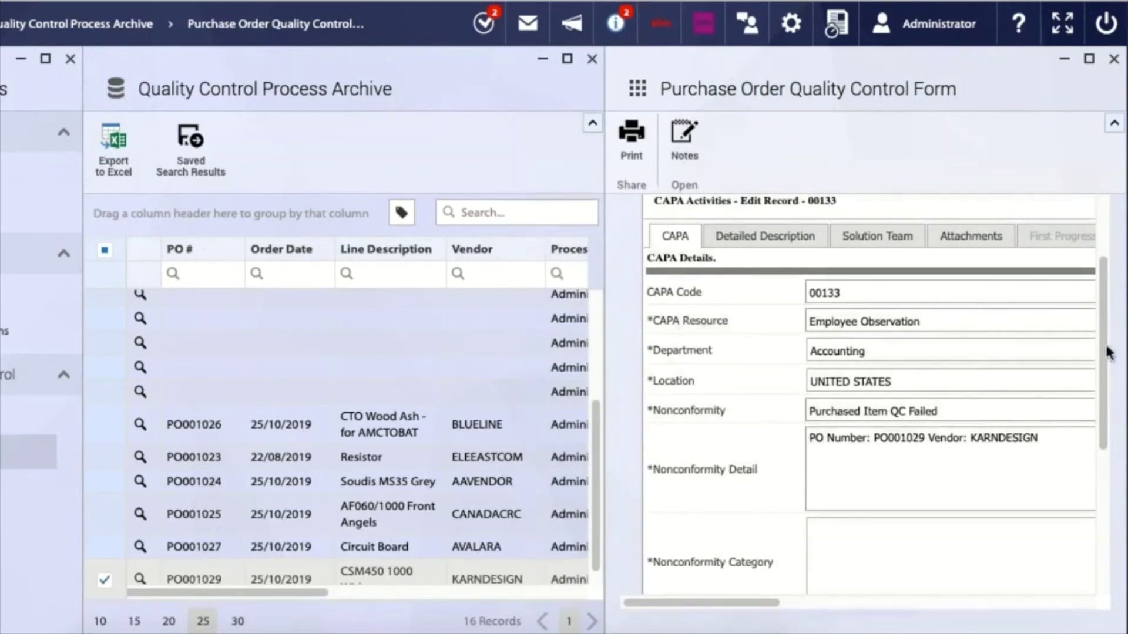
pyautogui.scroll(2, 1056, 333)
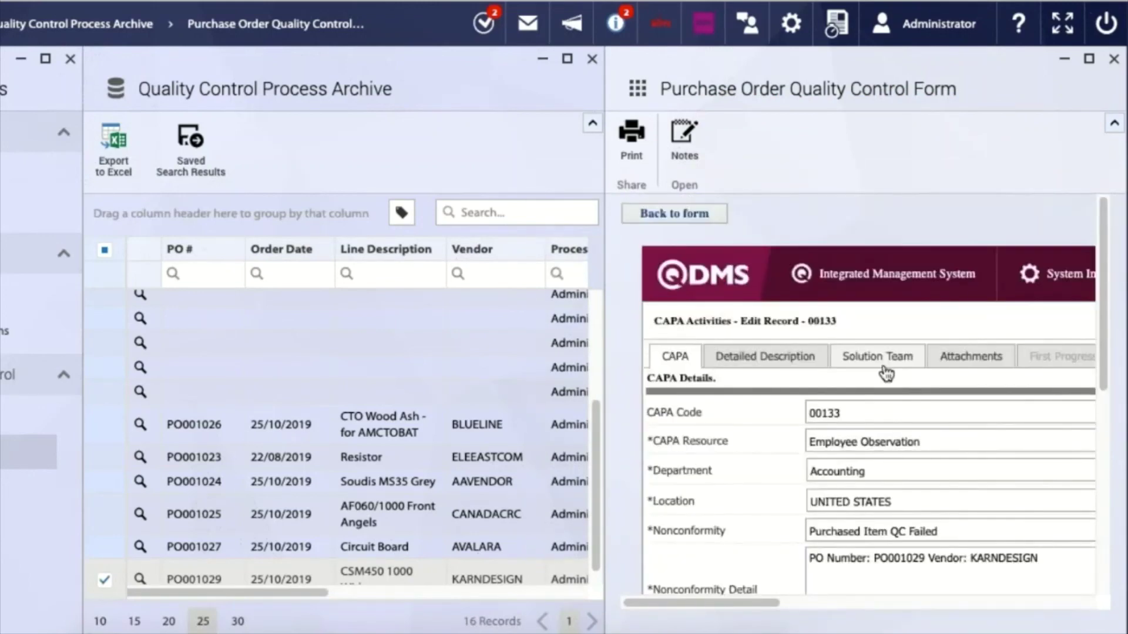